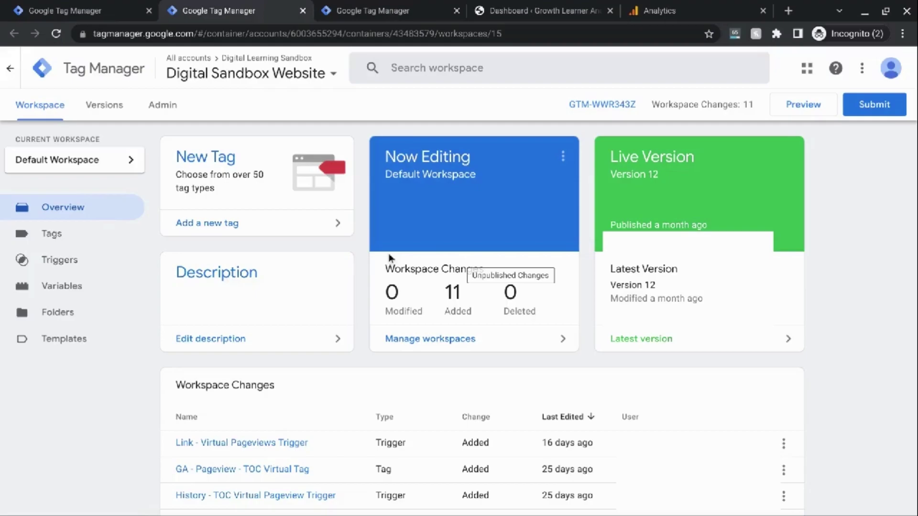
# Step: Switch to the other container's tab and browse the catalogue of tag types for the new tag
pyautogui.click(412, 14)
pyautogui.scroll(-15, 550, 206)
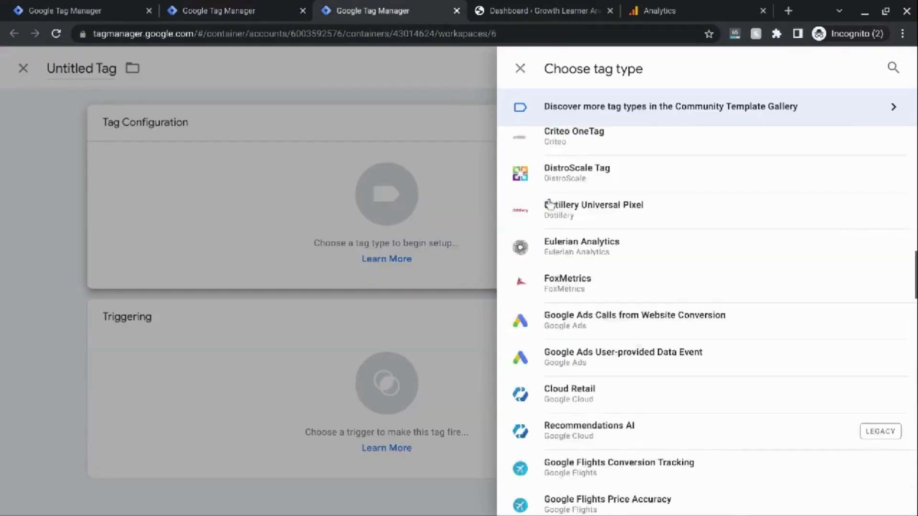
pyautogui.scroll(5, 550, 205)
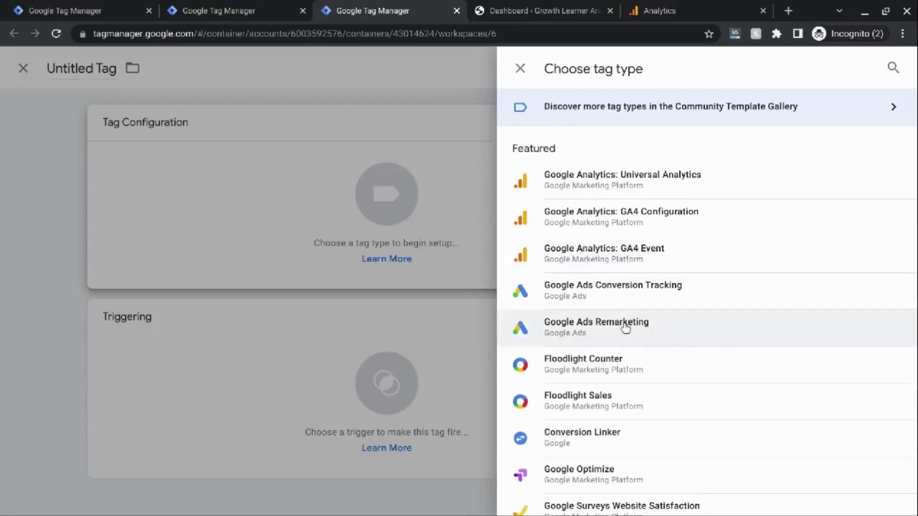
pyautogui.scroll(-2, 622, 317)
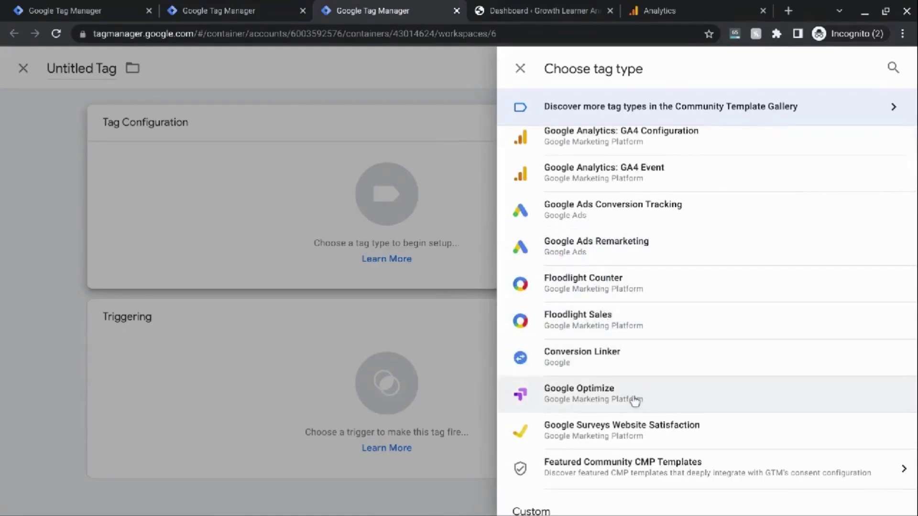
pyautogui.scroll(-2, 634, 402)
pyautogui.scroll(-10, 635, 402)
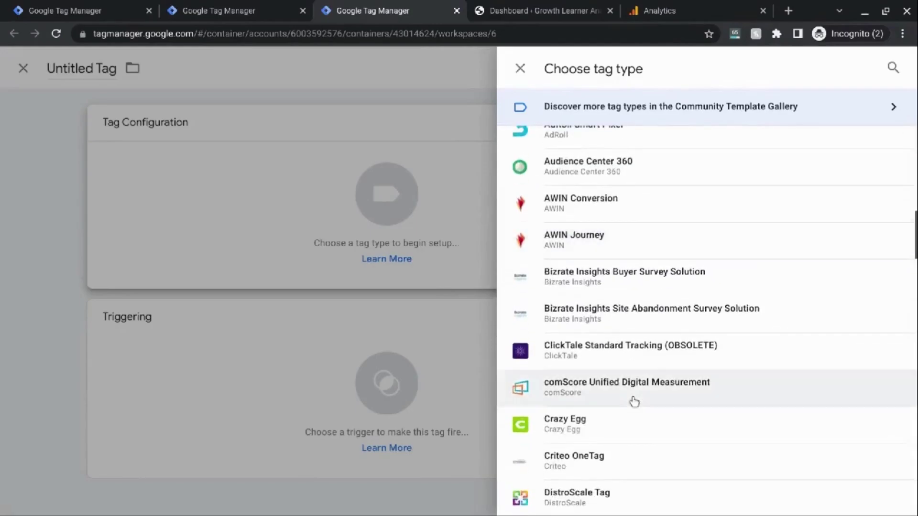
pyautogui.scroll(-4, 634, 402)
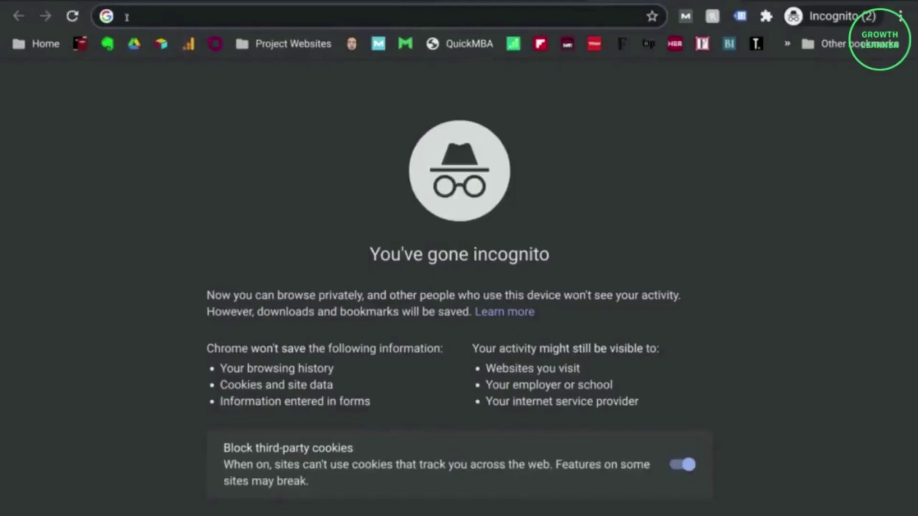
# Step: Load tagmanager.google.com in the incognito tab
pyautogui.write('taga')
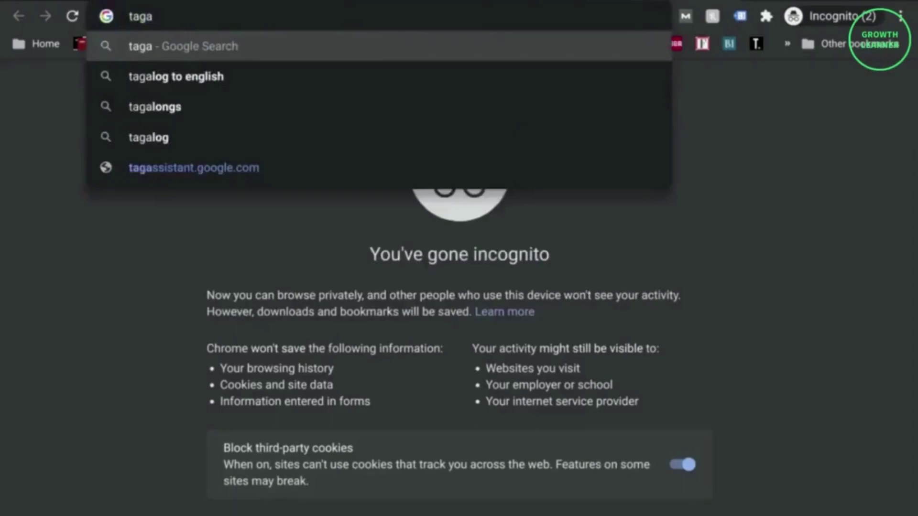
pyautogui.press('BackSpace')
pyautogui.write('m')
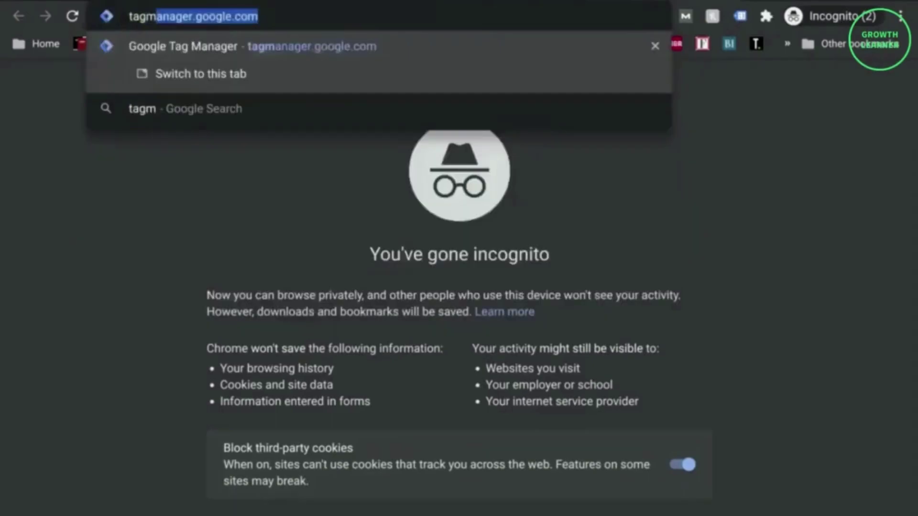
pyautogui.press('Return')
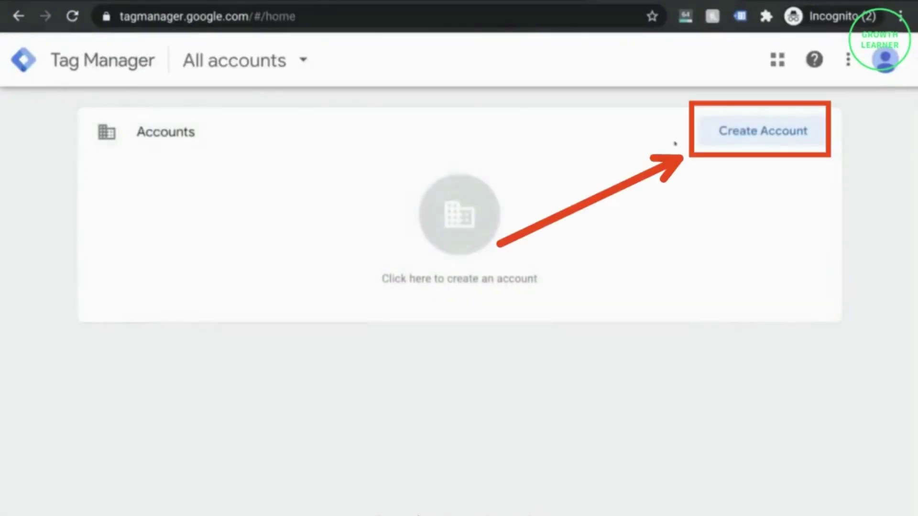
# Step: Start a new Tag Manager account and focus the empty Account Name field
pyautogui.click(741, 136)
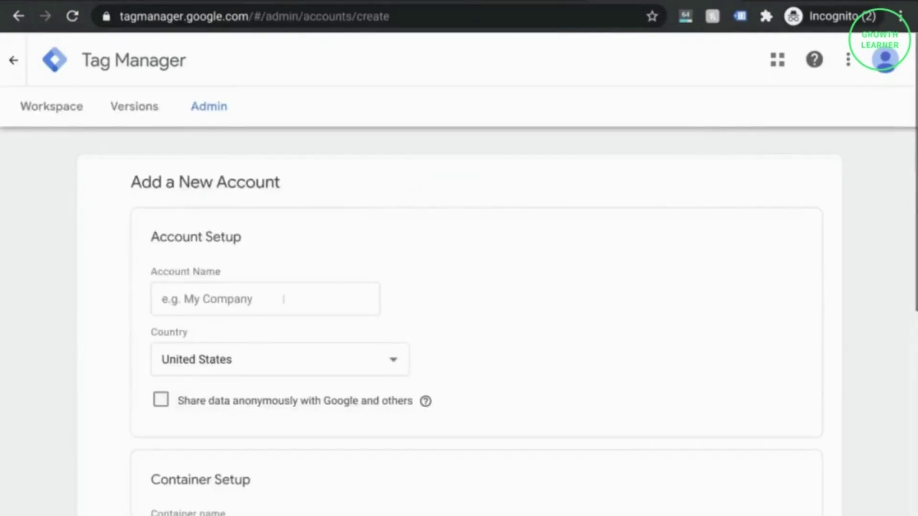
pyautogui.click(300, 291)
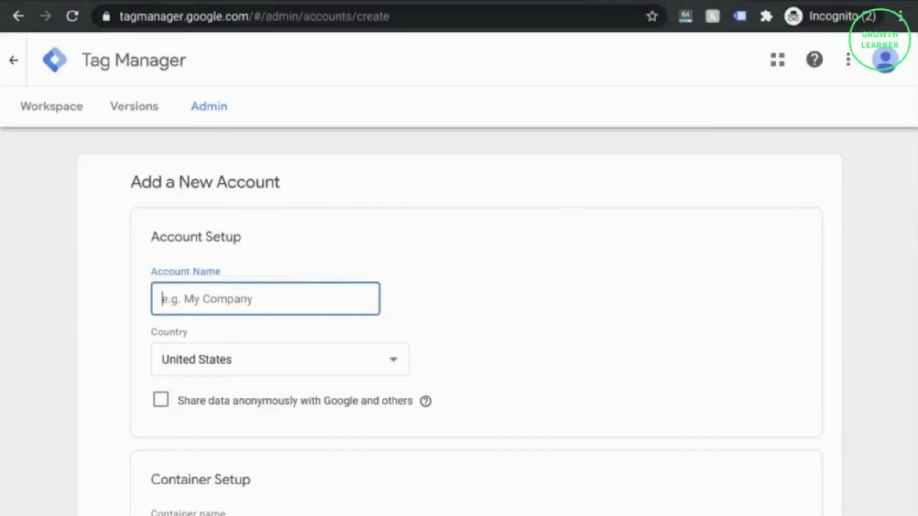
# Step: Name the new account 'Digital Learning Sandbox'
pyautogui.write('Digi')
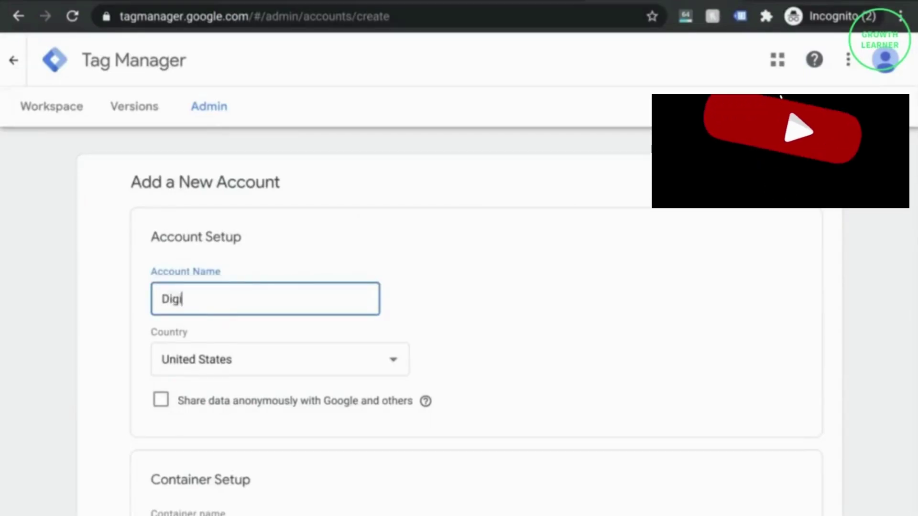
pyautogui.write('tal Learning ')
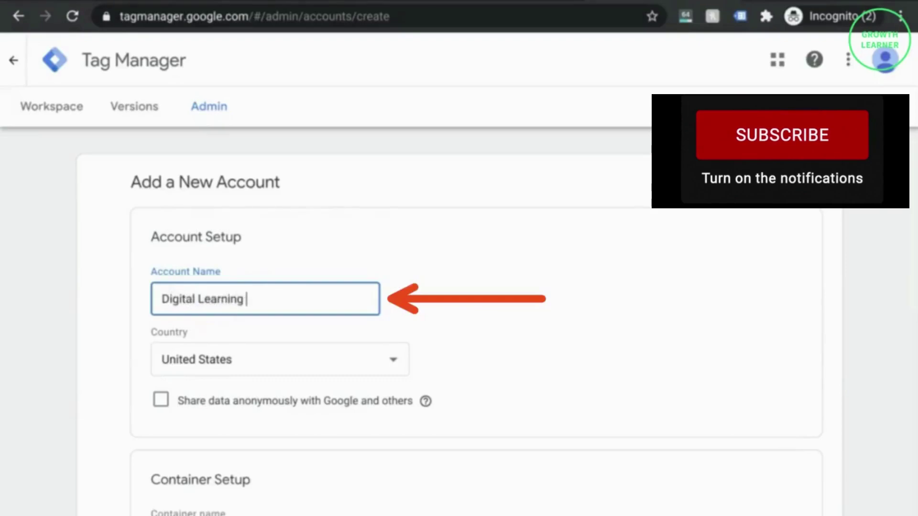
pyautogui.write('Sandb')
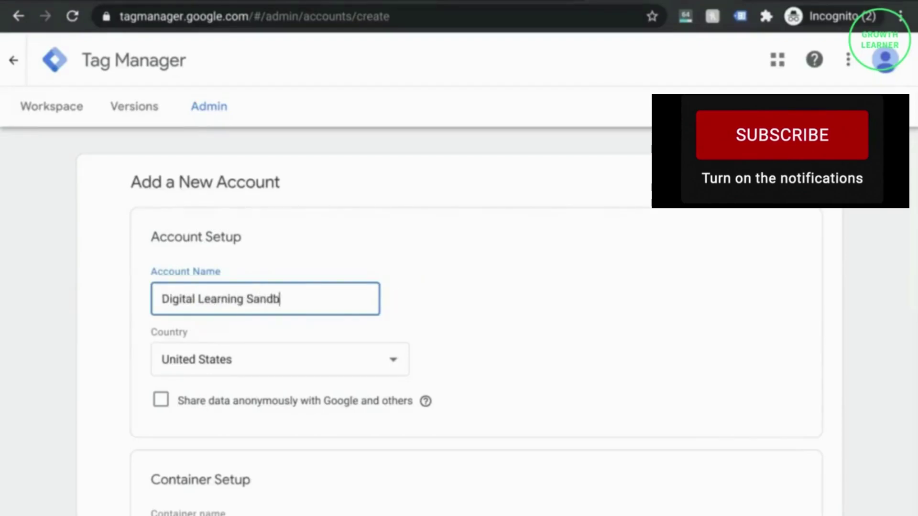
pyautogui.write('ox')
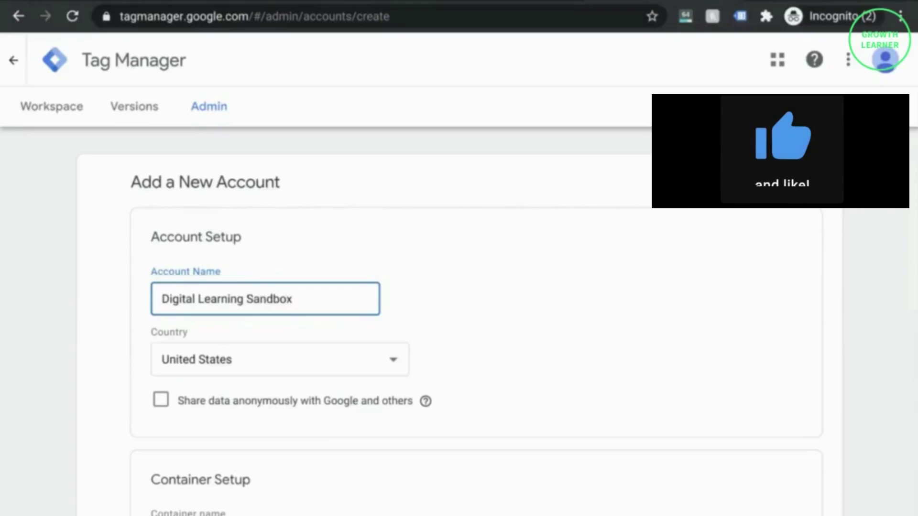
pyautogui.scroll(-1, 459, 287)
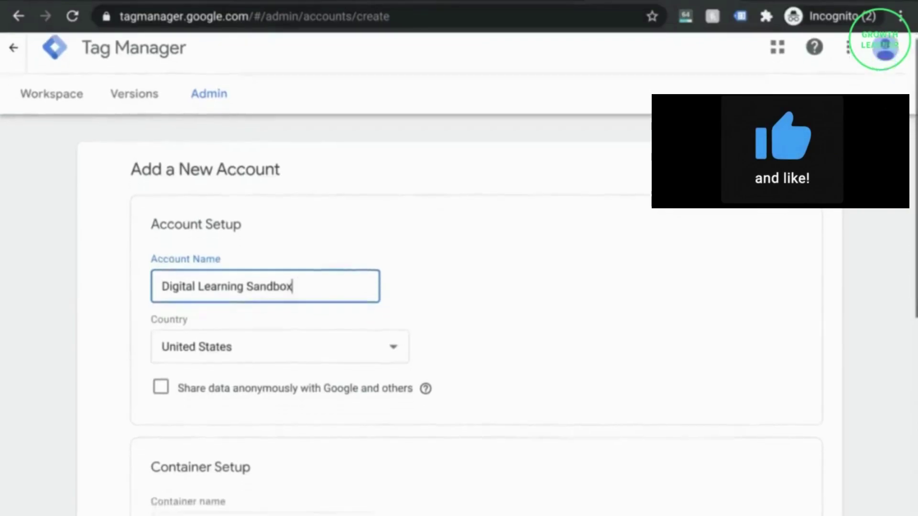
pyautogui.scroll(-3, 303, 299)
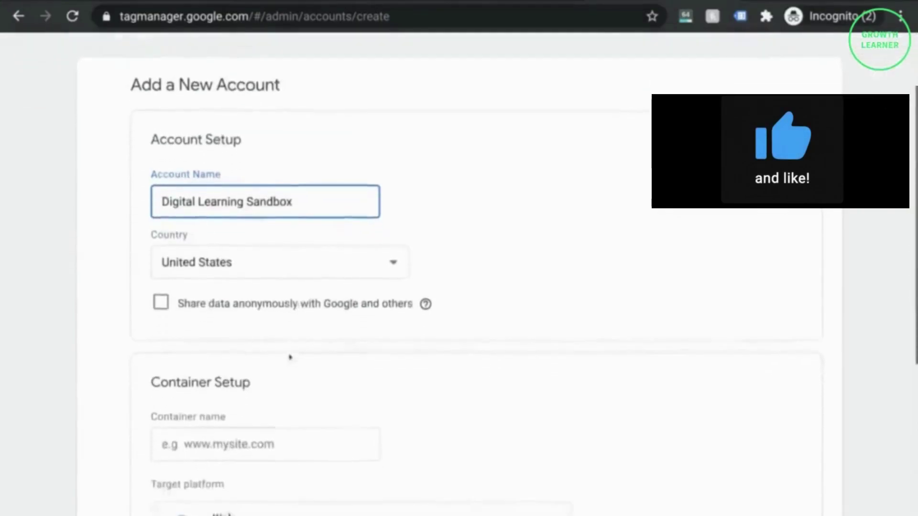
pyautogui.scroll(-1, 289, 359)
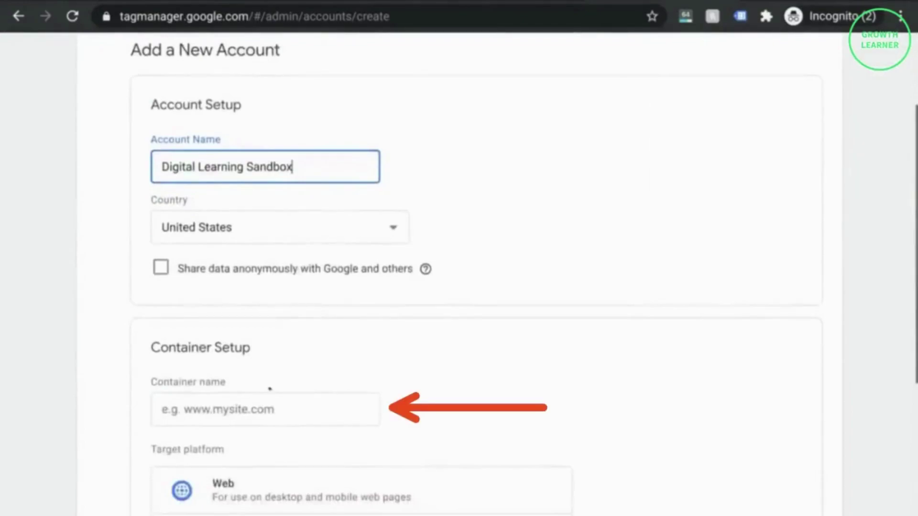
# Step: Name the container 'Digital Sandbox Website' and set its target platform to Web
pyautogui.click(260, 414)
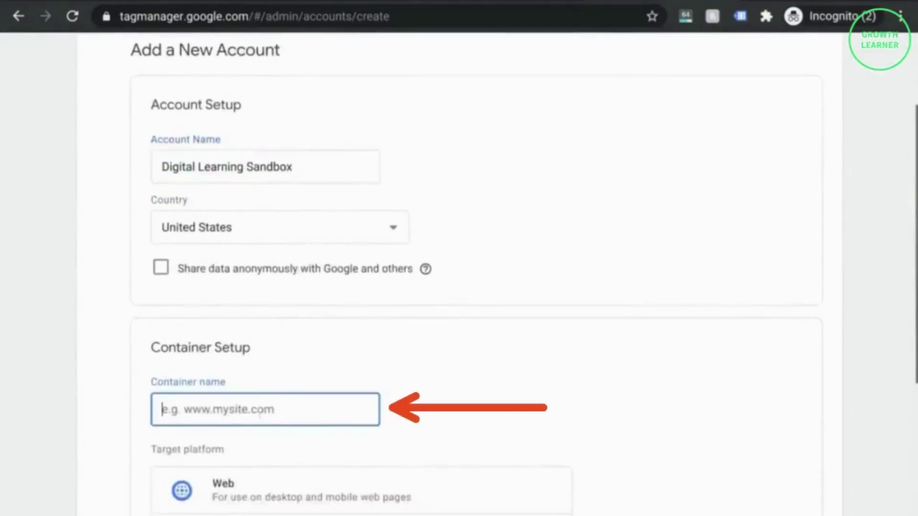
pyautogui.write('Di')
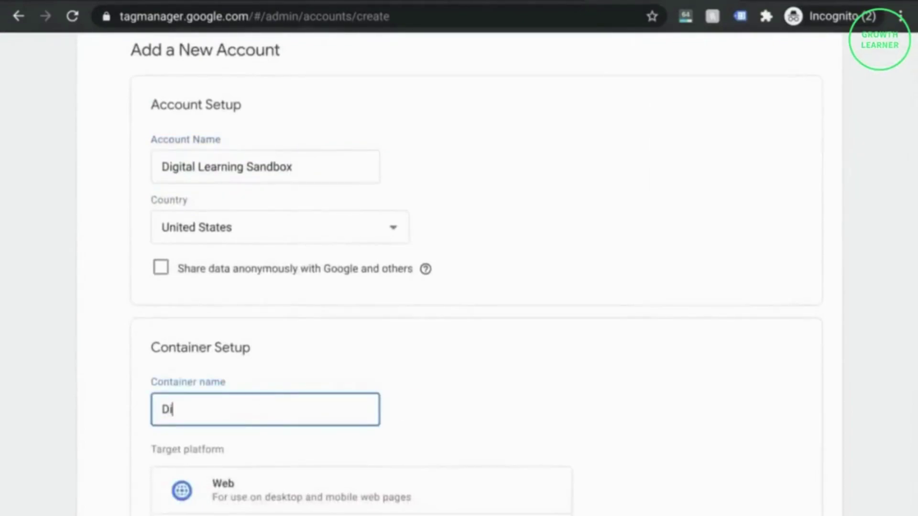
pyautogui.write('gital Sandbox W')
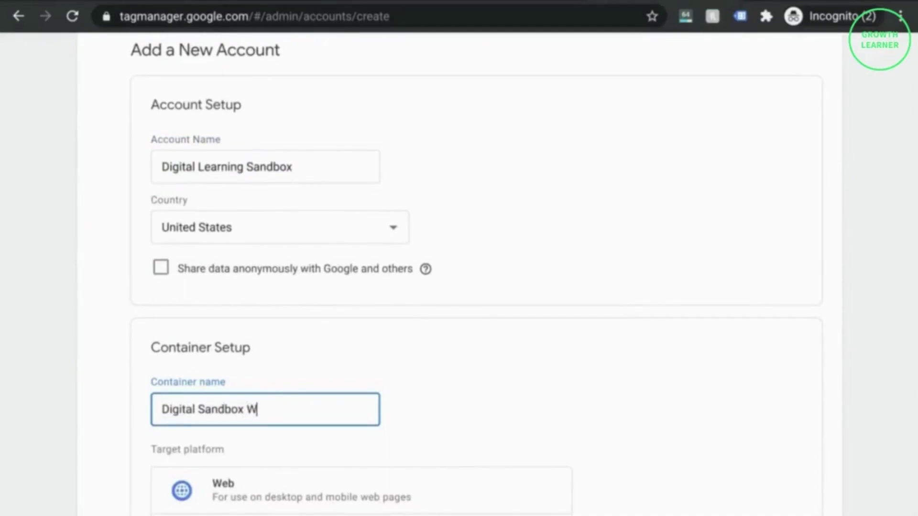
pyautogui.write('ebsite')
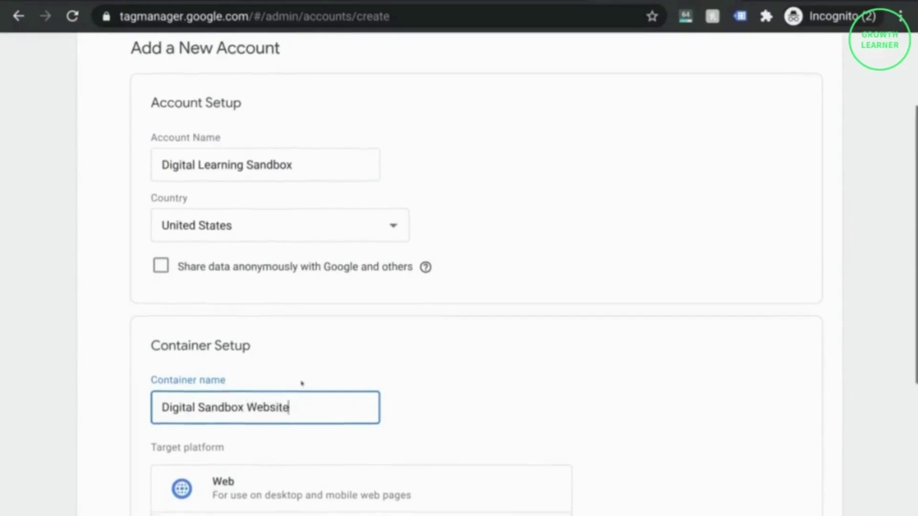
pyautogui.scroll(-2, 298, 377)
pyautogui.scroll(-1, 298, 376)
pyautogui.click(303, 351)
# Step: Create the account and container, accepting the Tag Manager Terms of Service
pyautogui.scroll(-3, 303, 351)
pyautogui.click(171, 463)
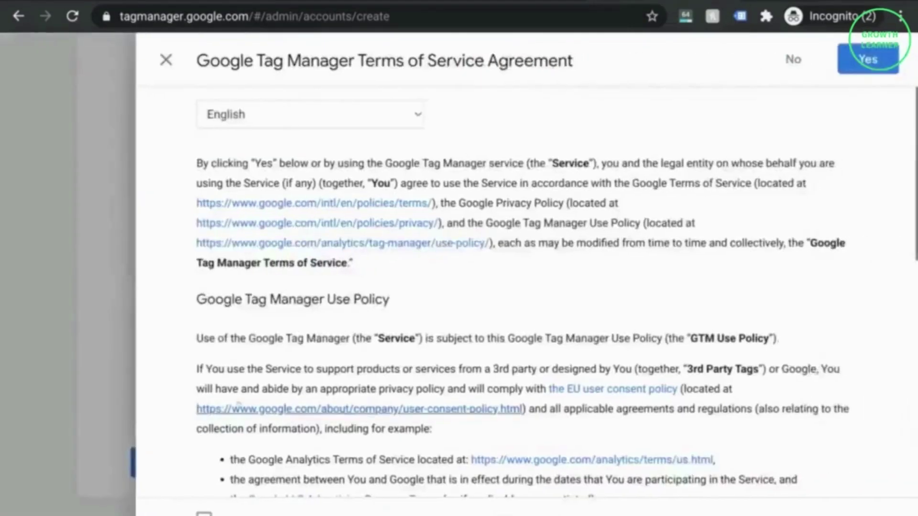
pyautogui.scroll(-10, 348, 312)
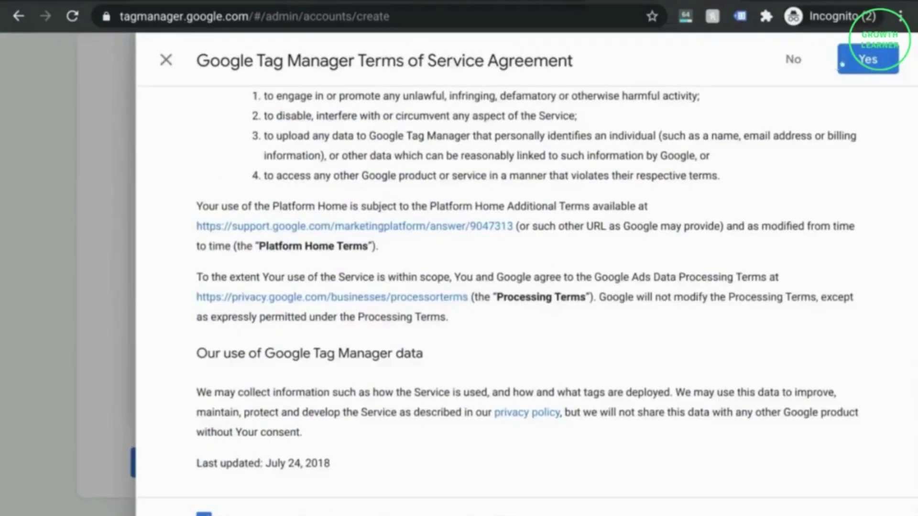
pyautogui.click(842, 66)
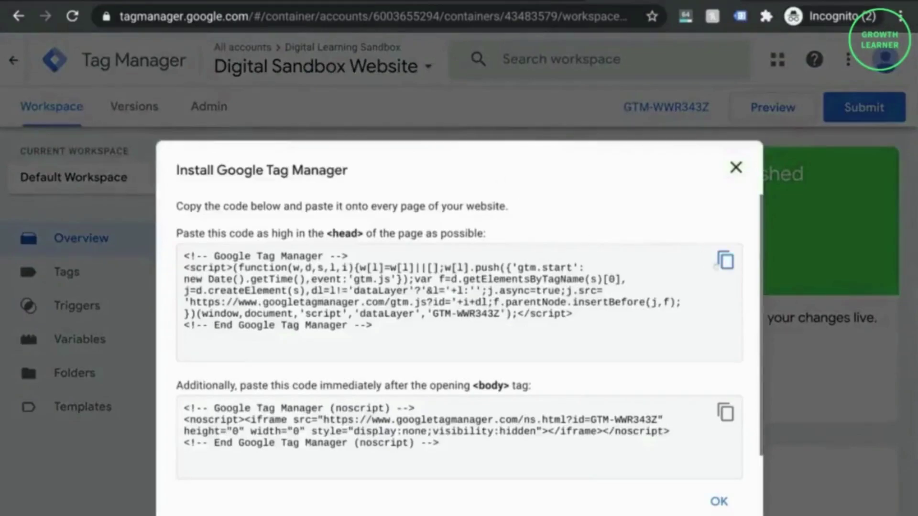
# Step: Paste the GTM head snippet after <head> and the noscript snippet after <body> in the Blogger theme
pyautogui.click(724, 261)
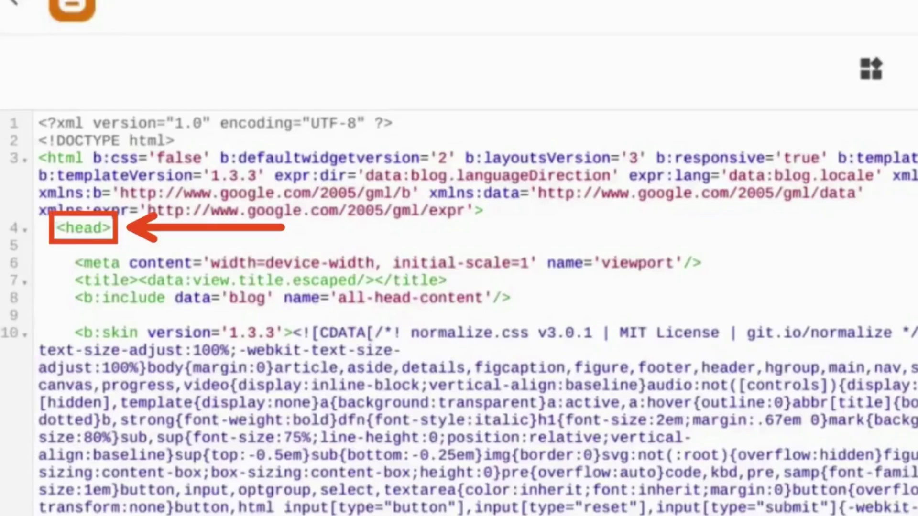
pyautogui.hotkey('ctrl', 'v')
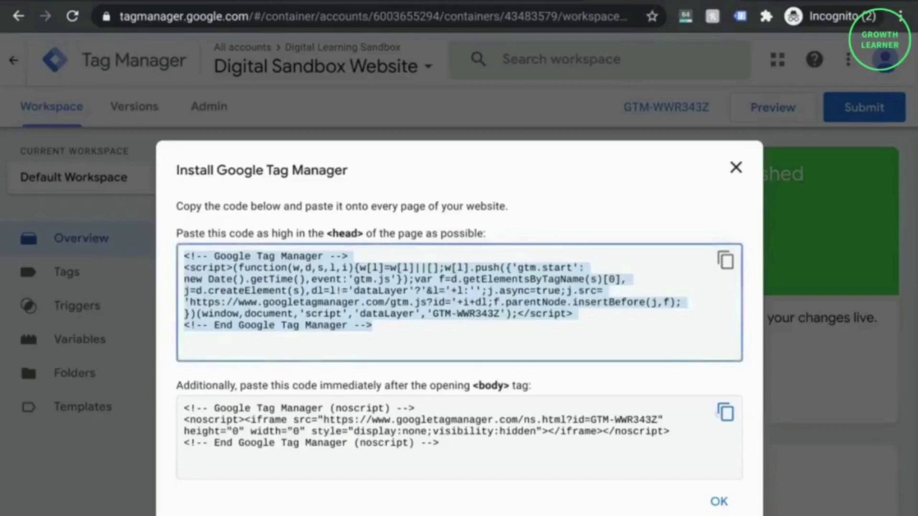
pyautogui.click(722, 412)
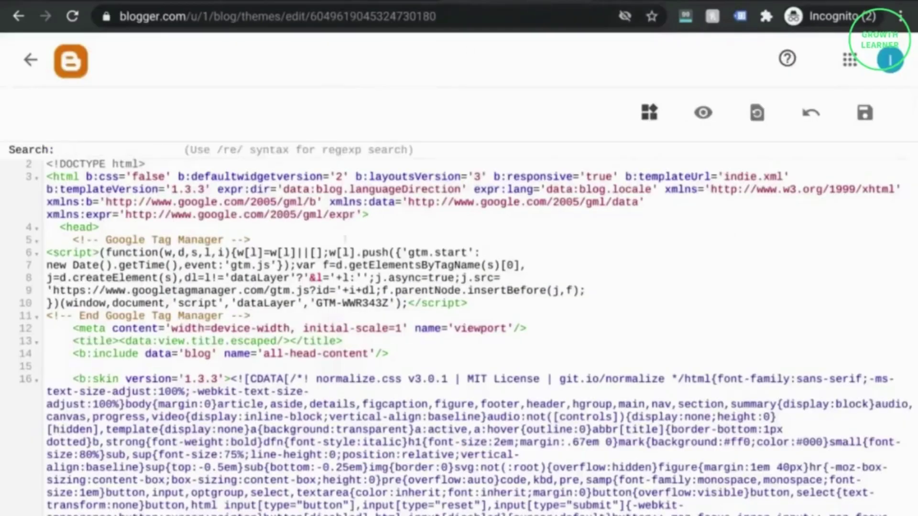
pyautogui.write('<body>')
pyautogui.press('Return')
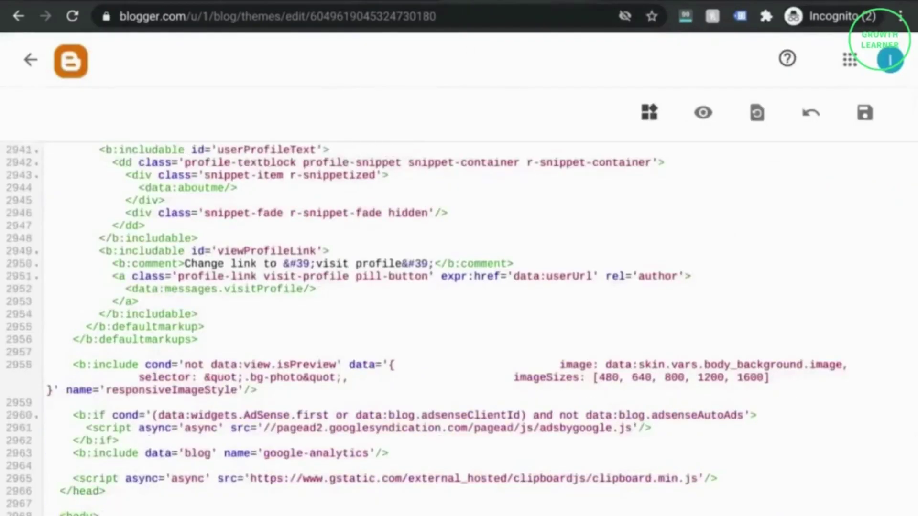
pyautogui.hotkey('ctrl', 'v')
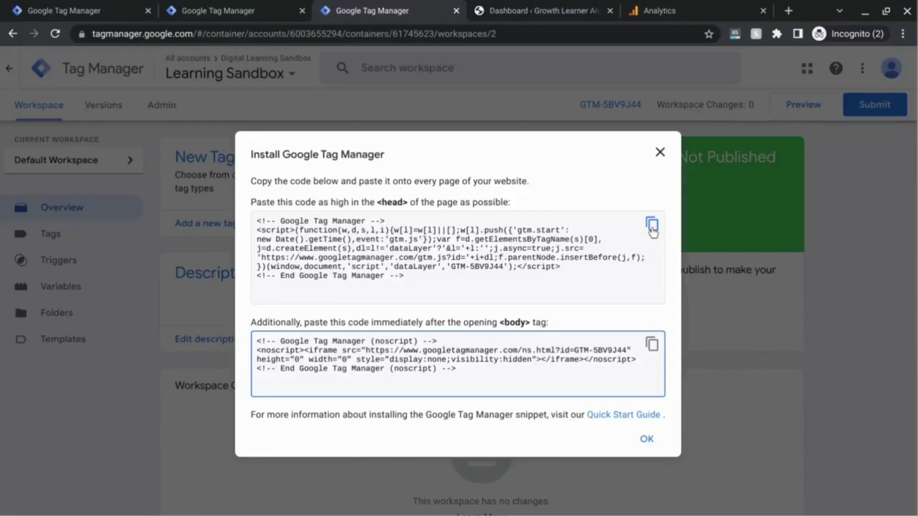
# Step: Copy the GTM-5BV9J44 head snippet and go to the WordPress dashboard
pyautogui.click(652, 229)
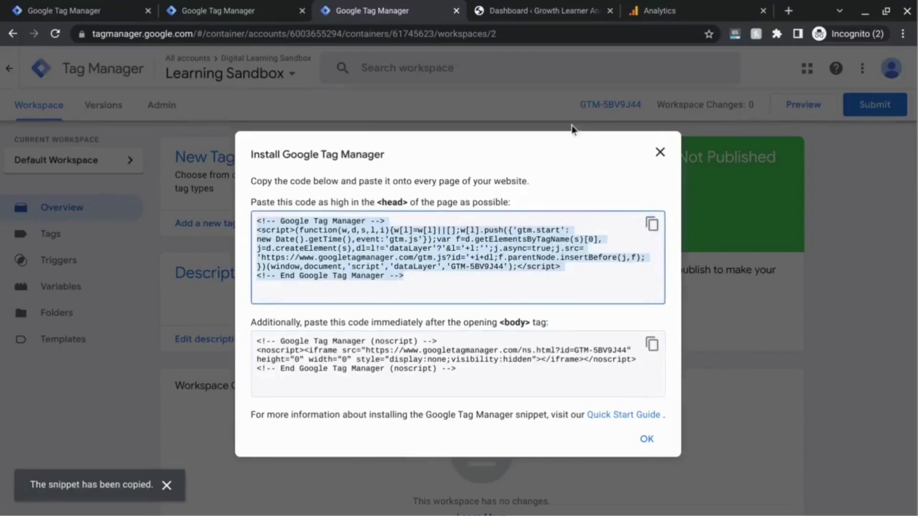
pyautogui.click(552, 15)
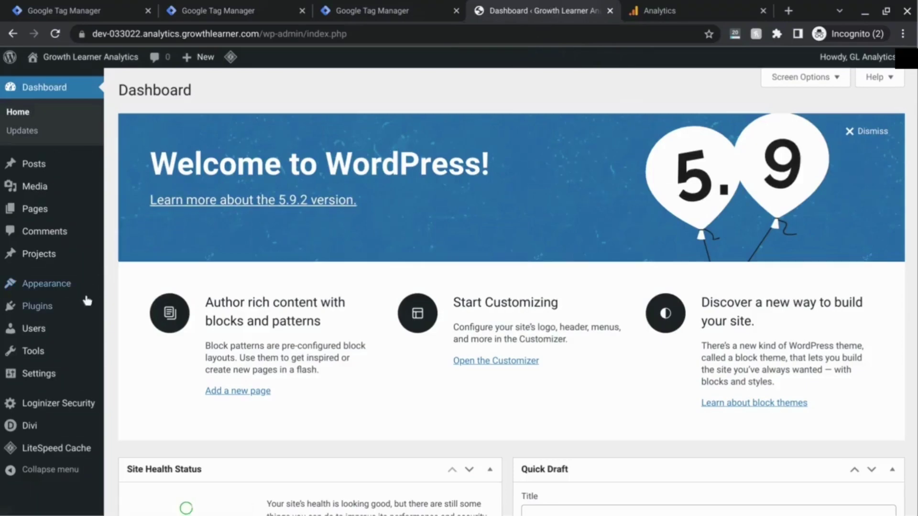
# Step: Open Divi Theme Options from the WordPress admin sidebar
pyautogui.moveTo(77, 397)
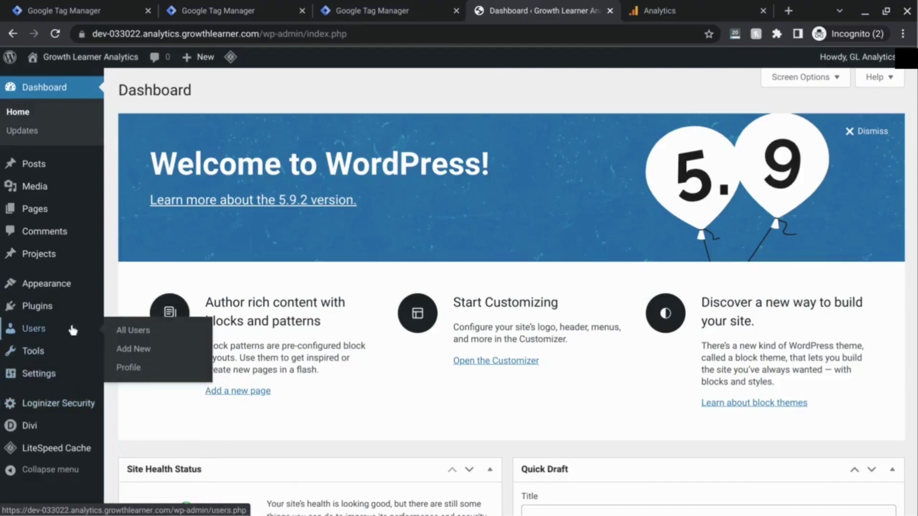
pyautogui.moveTo(79, 353)
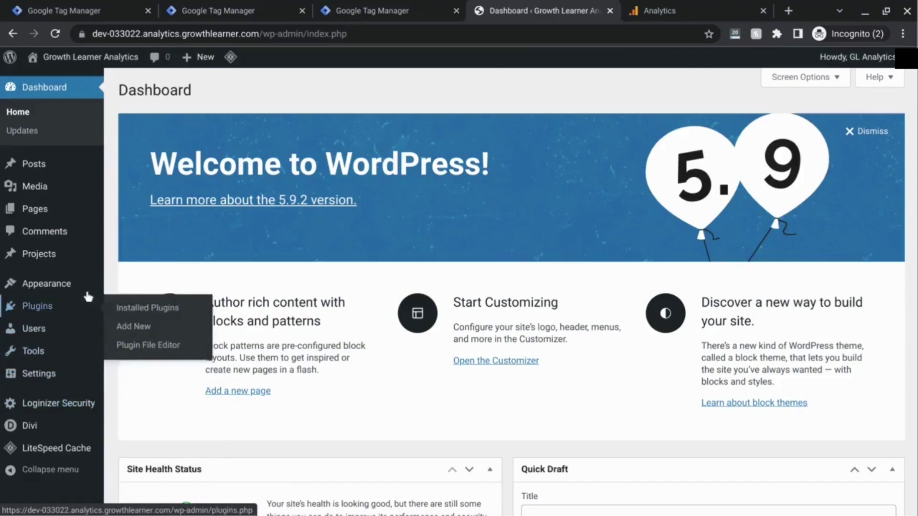
pyautogui.moveTo(84, 286)
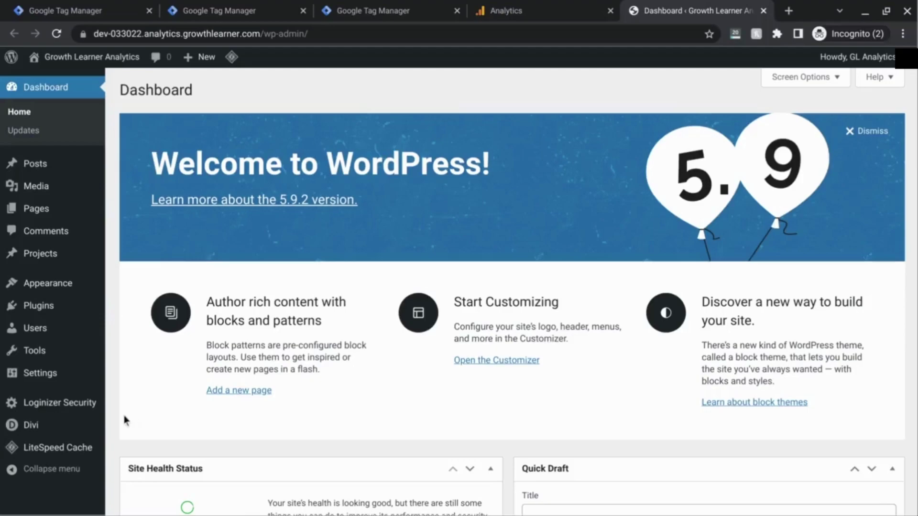
pyautogui.click(39, 431)
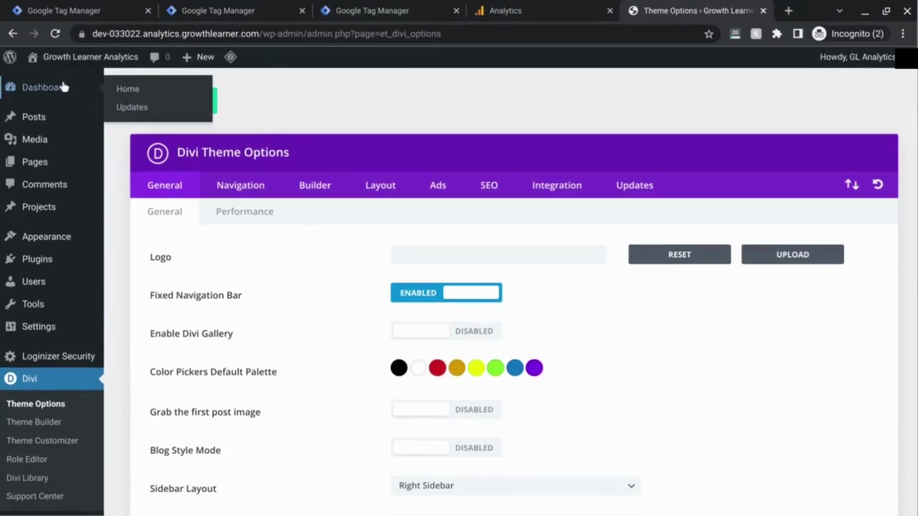
pyautogui.click(55, 89)
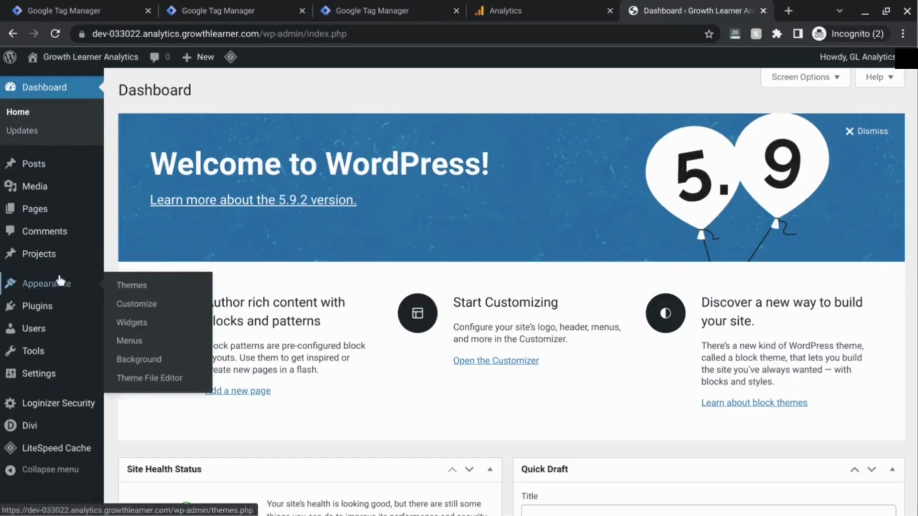
pyautogui.click(27, 431)
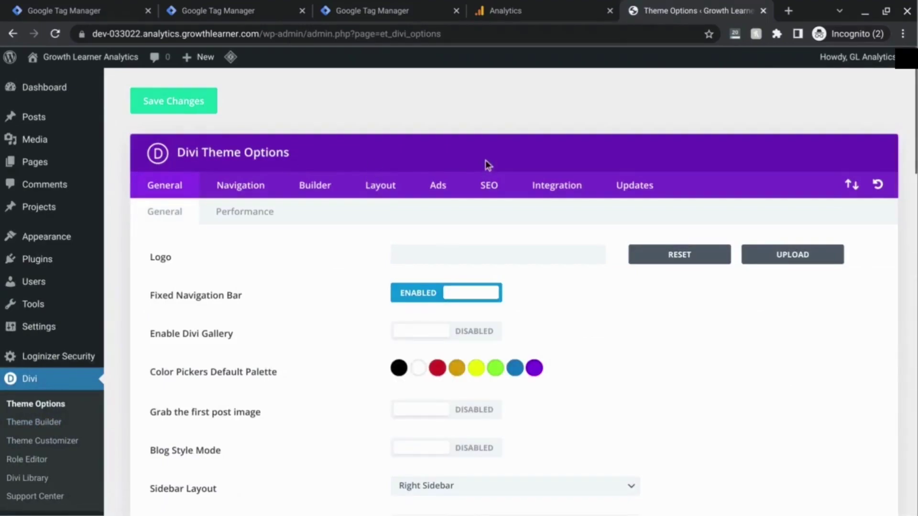
# Step: Show Divi's Integration settings and locate the empty head and body code boxes
pyautogui.click(555, 191)
pyautogui.scroll(-3, 576, 261)
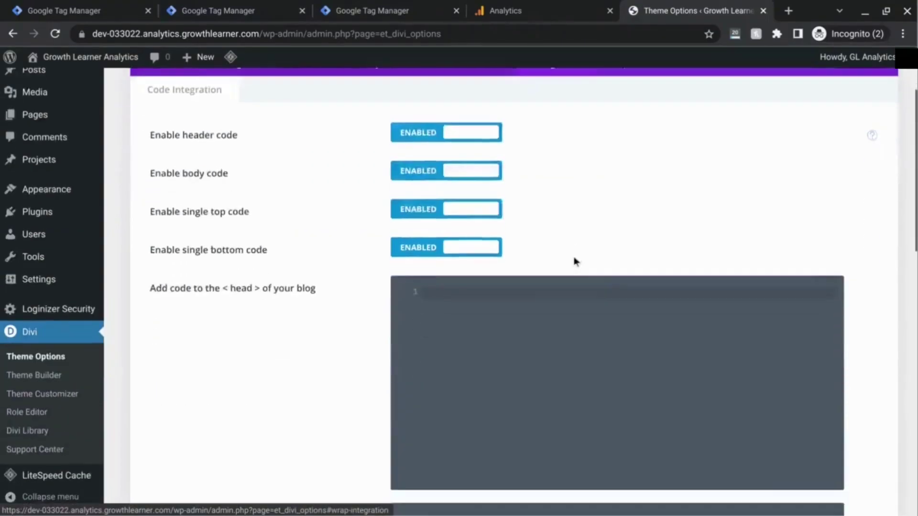
pyautogui.scroll(-2, 576, 260)
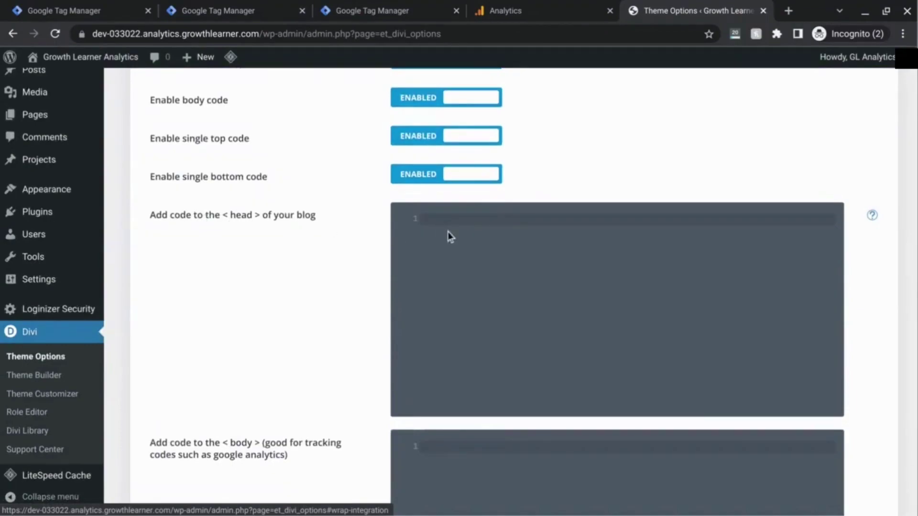
pyautogui.scroll(-3, 450, 236)
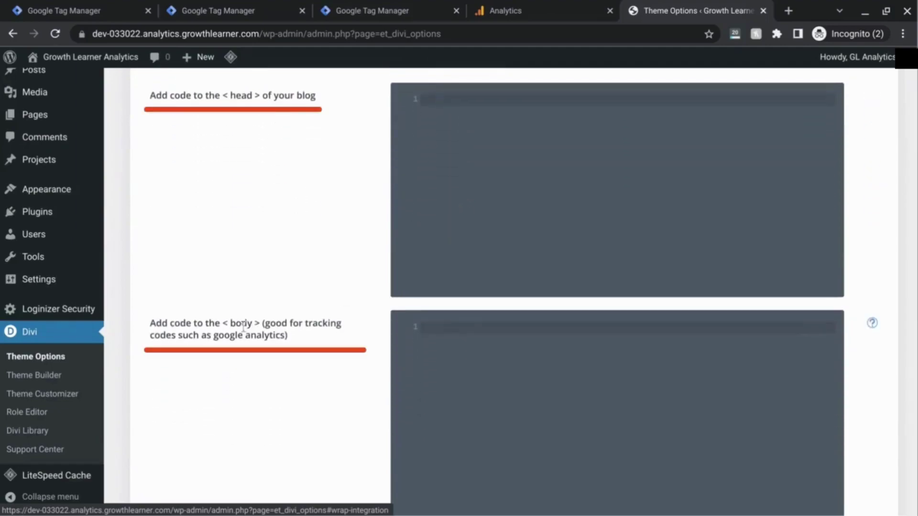
pyautogui.scroll(2, 515, 246)
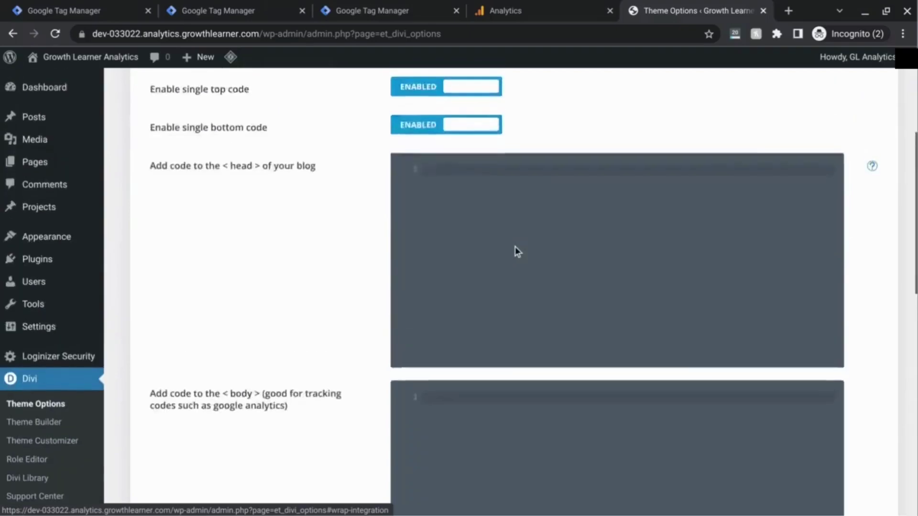
# Step: Put the GTM-5BV9J44 head snippet into Divi's head box, then copy the noscript body snippet
pyautogui.click(382, 11)
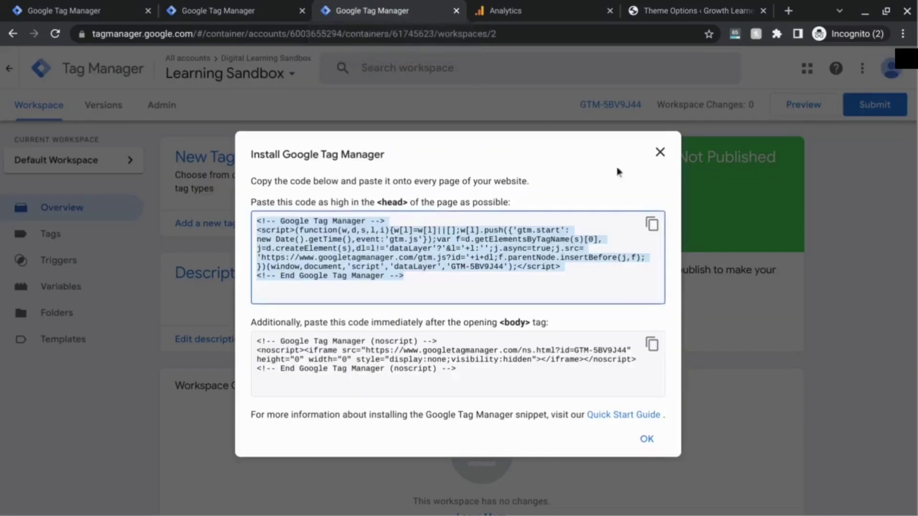
pyautogui.click(652, 225)
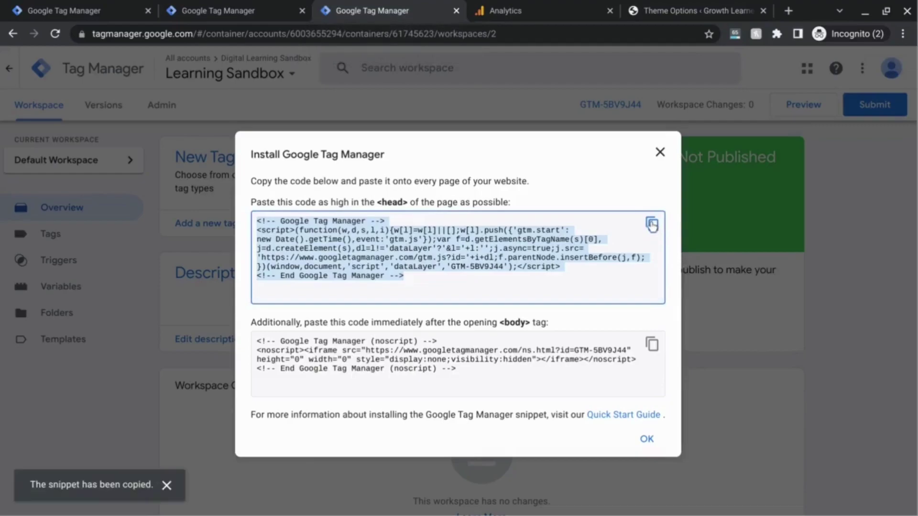
pyautogui.click(678, 16)
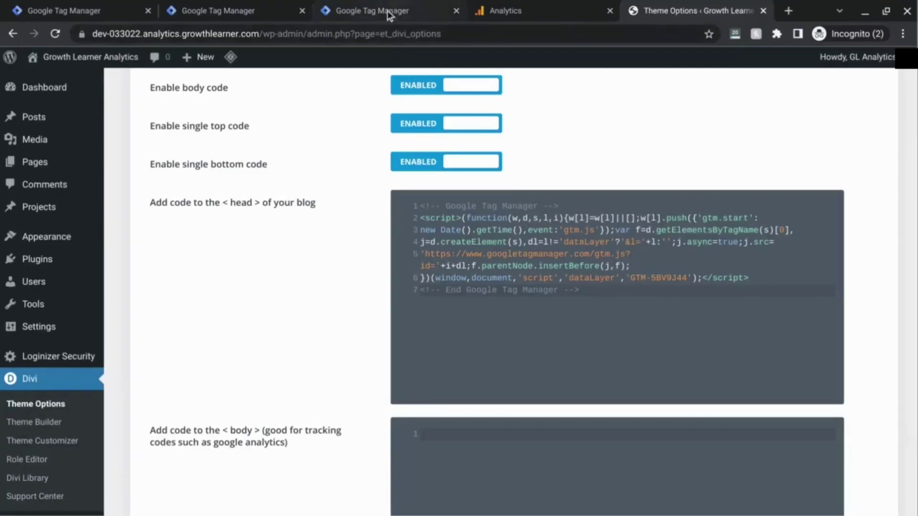
pyautogui.click(390, 14)
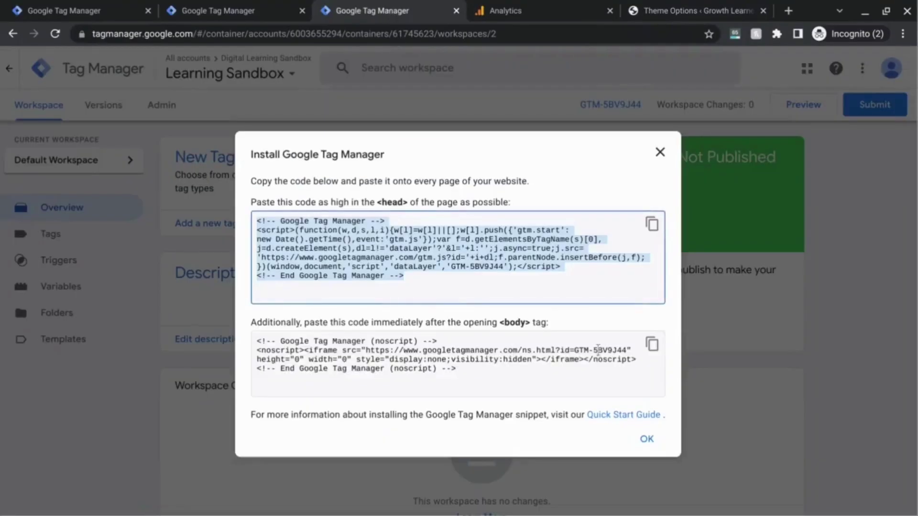
pyautogui.click(652, 344)
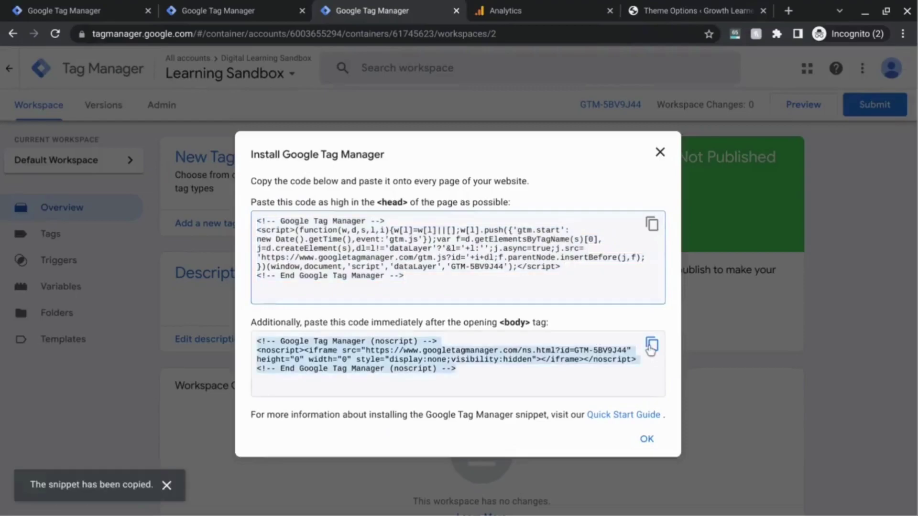
# Step: Paste the GTM-5BV9J44 noscript snippet into Divi's body code box, below the head snippet
pyautogui.click(644, 10)
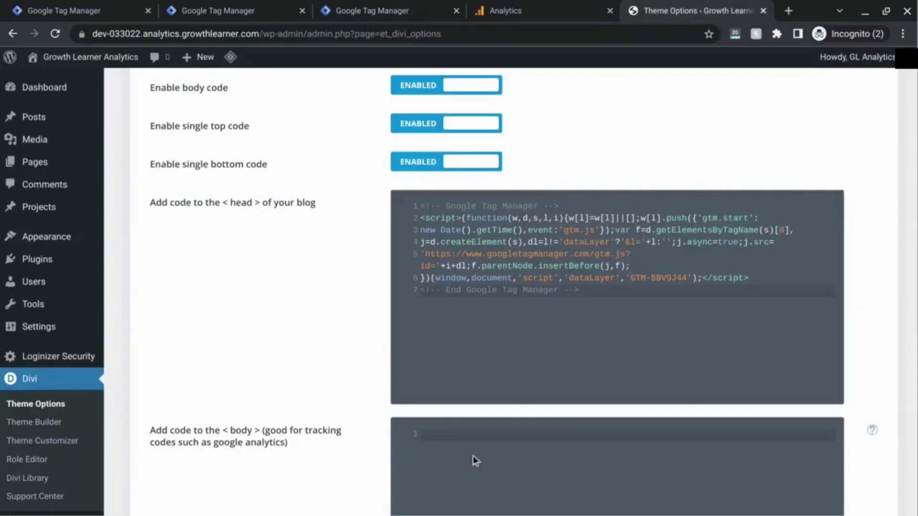
pyautogui.click(497, 435)
pyautogui.hotkey('ctrl', 'v')
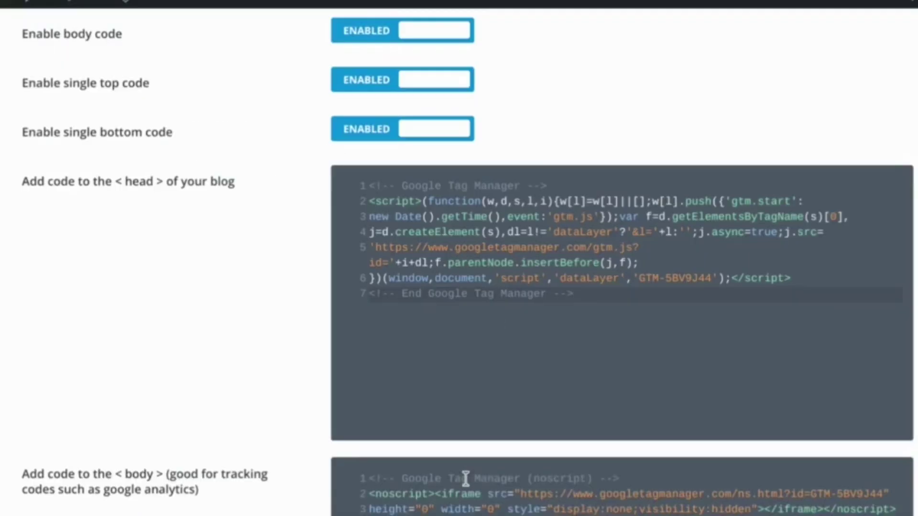
pyautogui.scroll(-3, 465, 478)
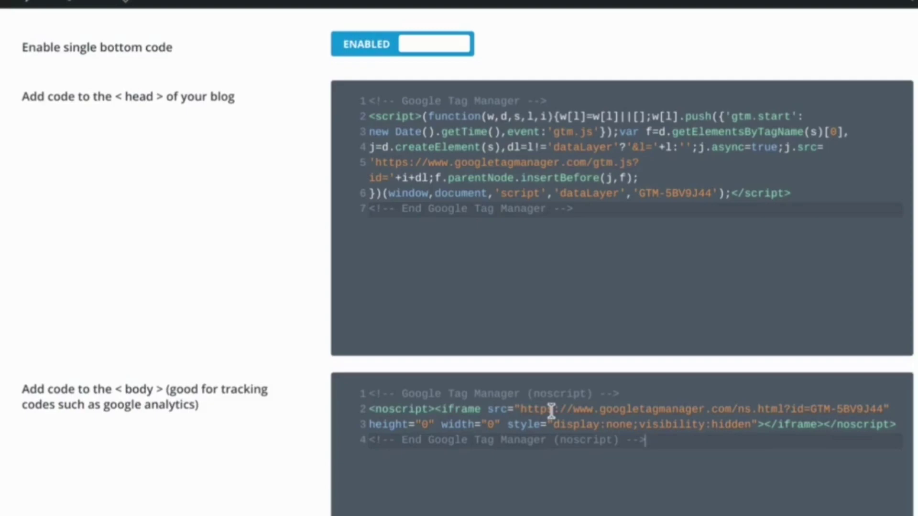
pyautogui.scroll(-2, 401, 360)
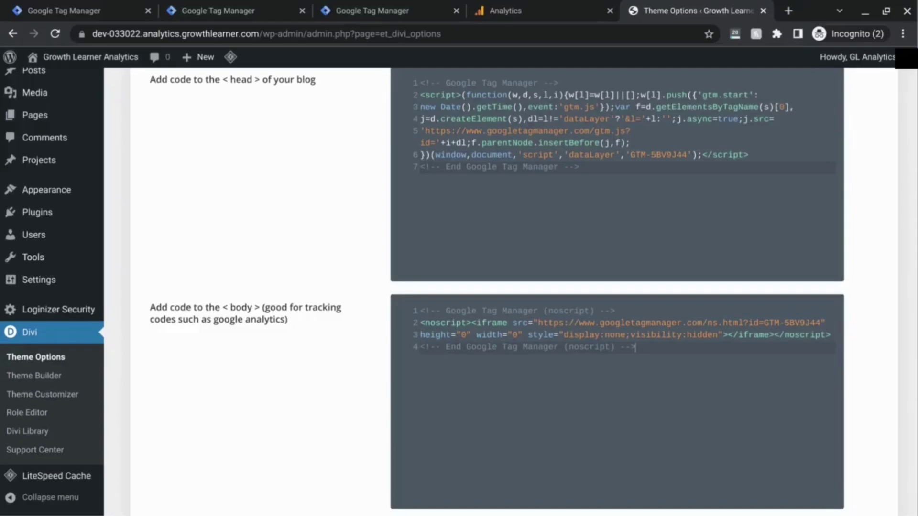
# Step: Save the Divi Theme Options with both GTM snippets, then return to the Tag Manager workspace
pyautogui.scroll(-10, 311, 352)
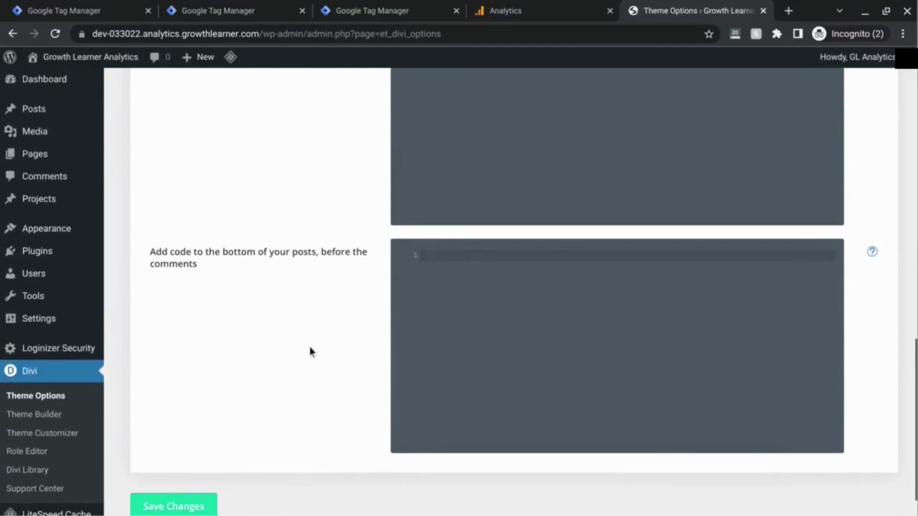
pyautogui.scroll(-1, 309, 356)
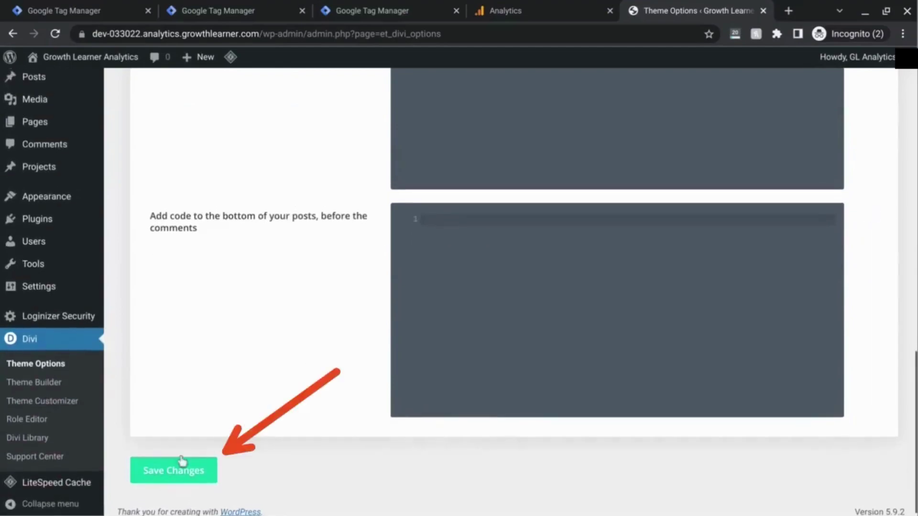
pyautogui.click(189, 484)
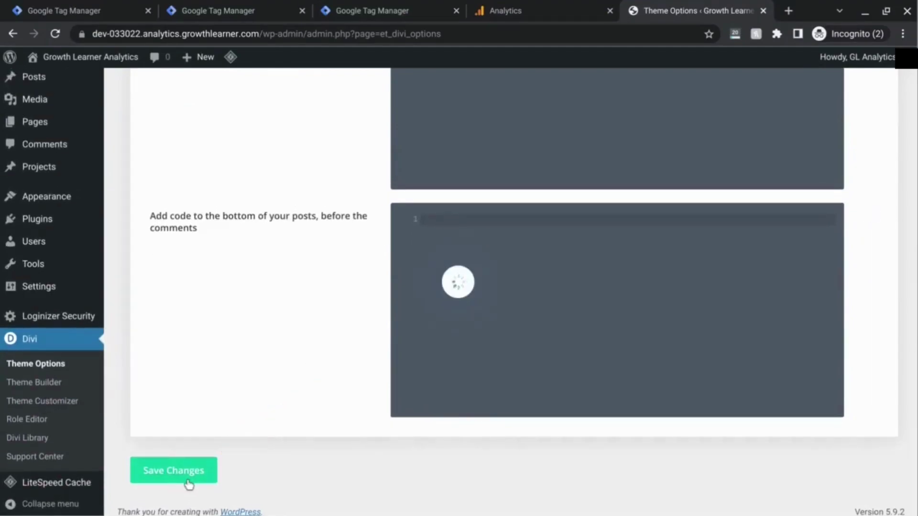
pyautogui.scroll(5, 497, 271)
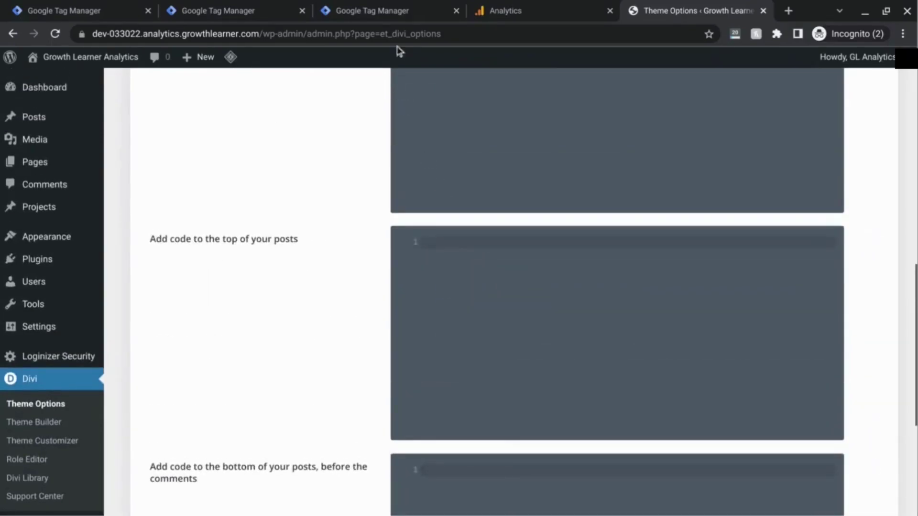
pyautogui.click(413, 11)
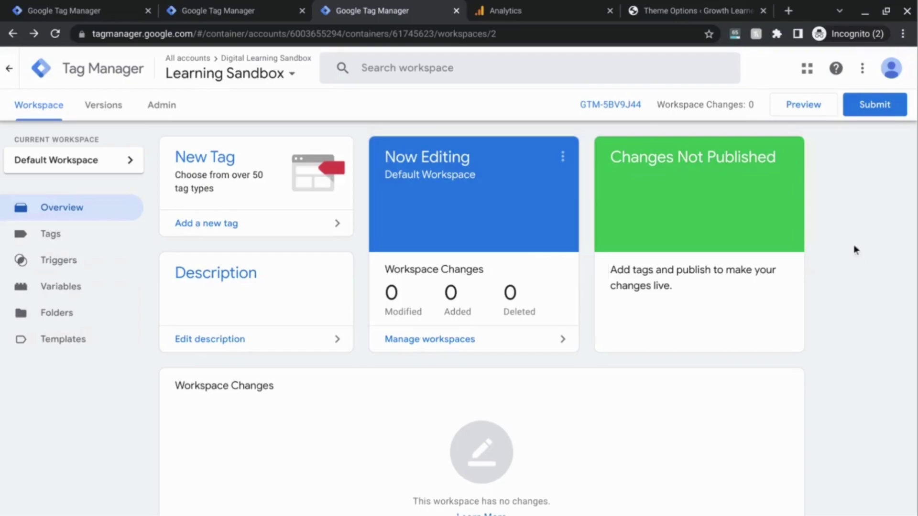
# Step: Submit the workspace and publish it as a version named 'Empty Container'
pyautogui.click(863, 106)
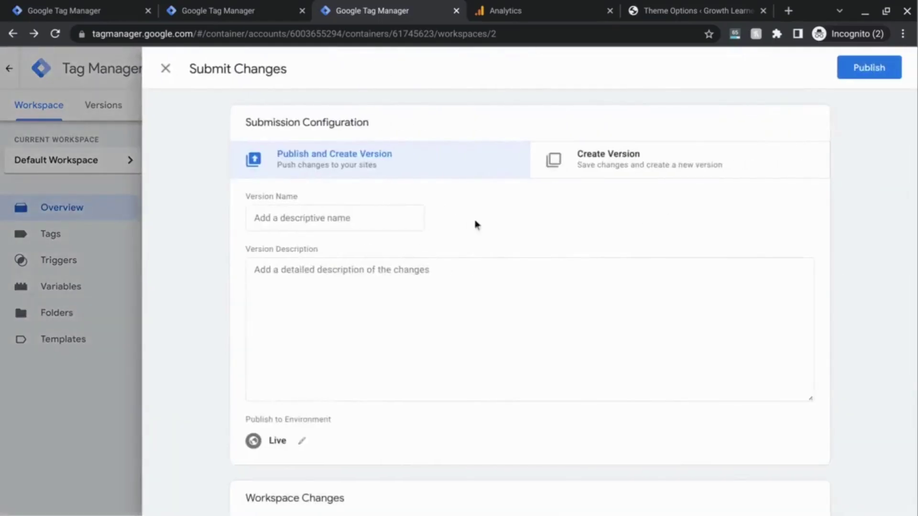
pyautogui.click(406, 218)
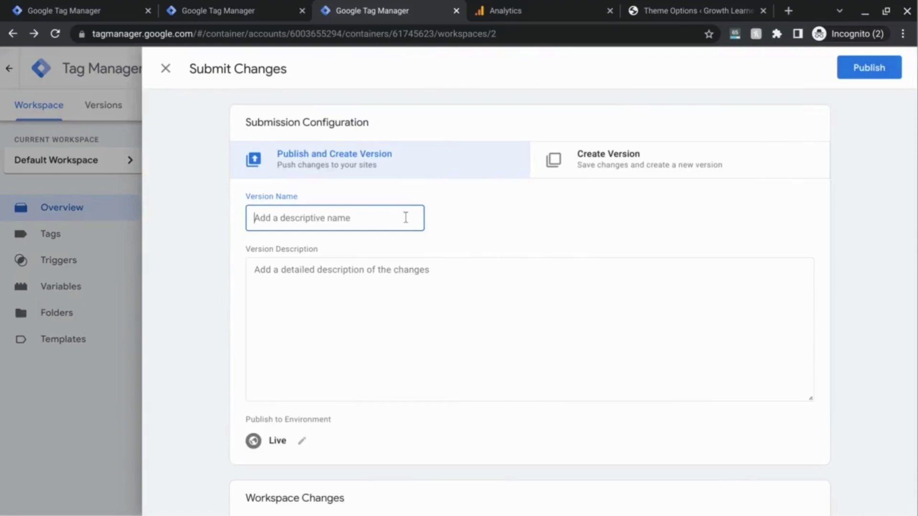
pyautogui.write('Empty')
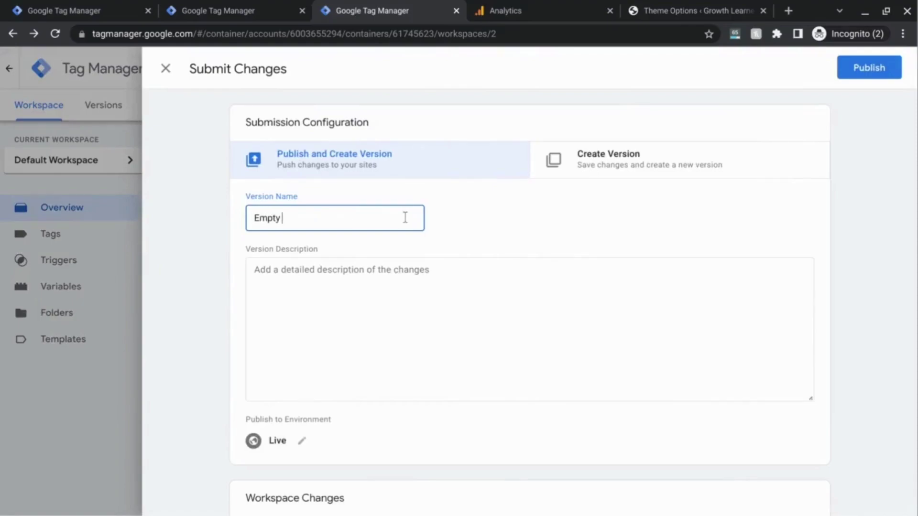
pyautogui.write(' Container')
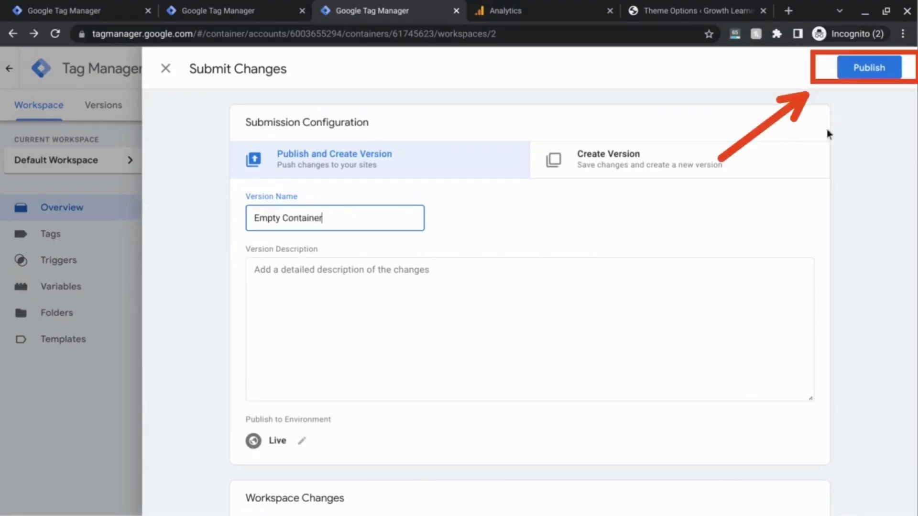
pyautogui.click(868, 71)
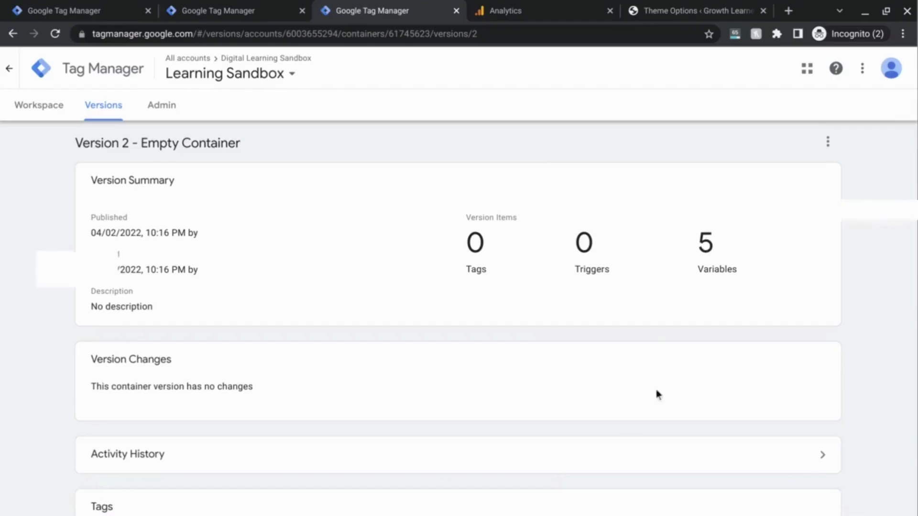
# Step: Open the Tag Assistant Legacy (by Google) page from the Chrome Web Store 'tag assistant' search results
pyautogui.hotkey('alt', 'Tab')
pyautogui.hotkey('alt', 'Tab')
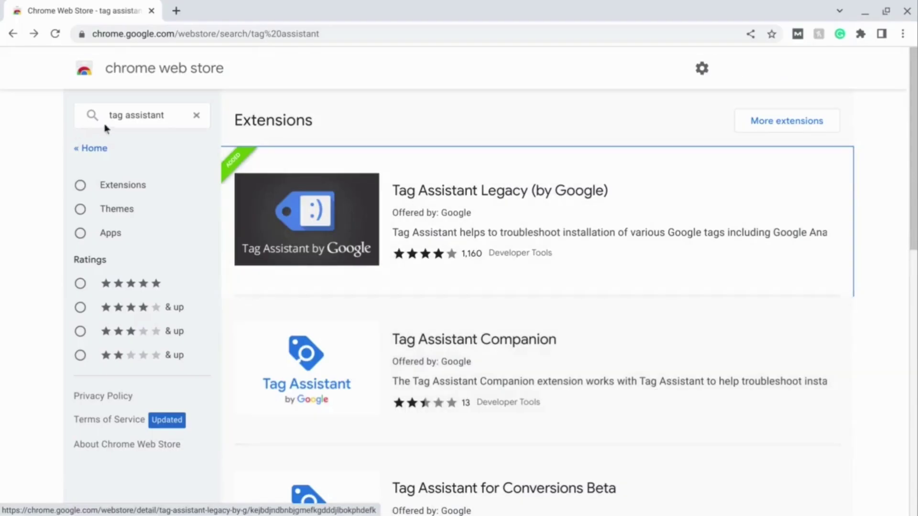
pyautogui.doubleClick(118, 116)
pyautogui.tripleClick(118, 116)
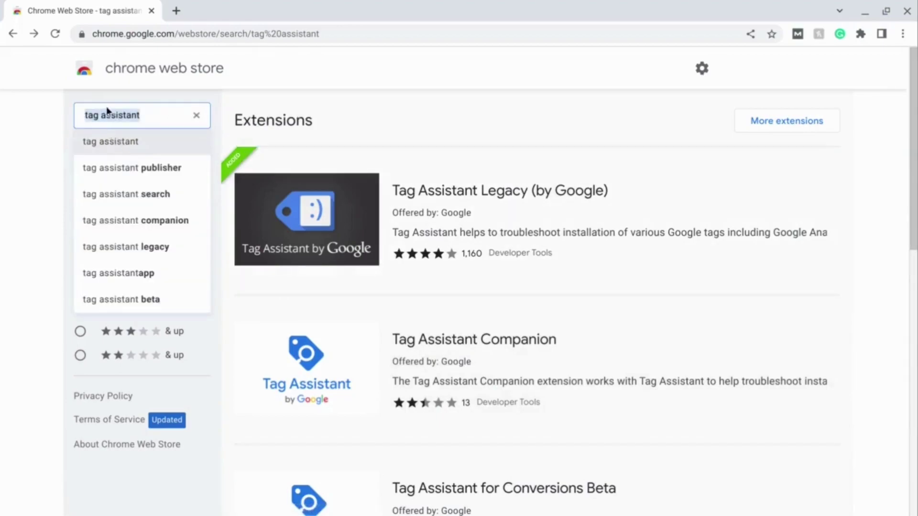
pyautogui.click(381, 130)
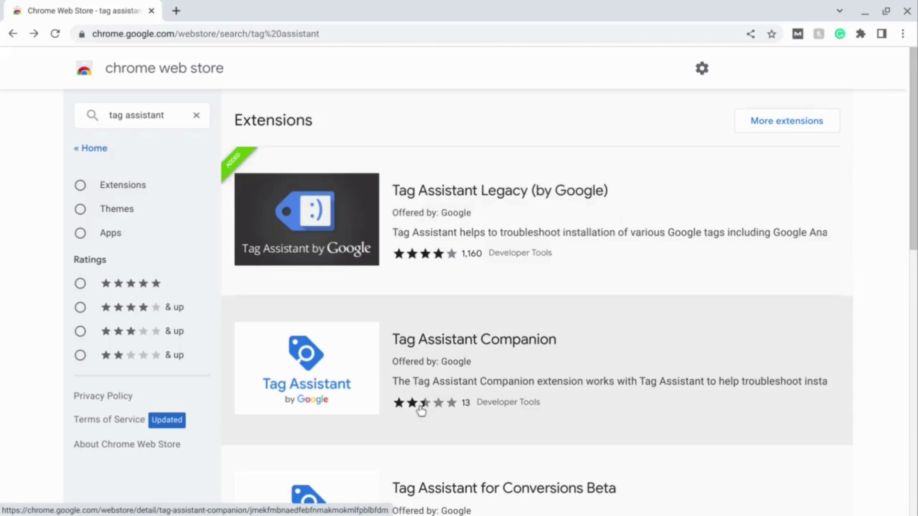
pyautogui.moveTo(422, 409)
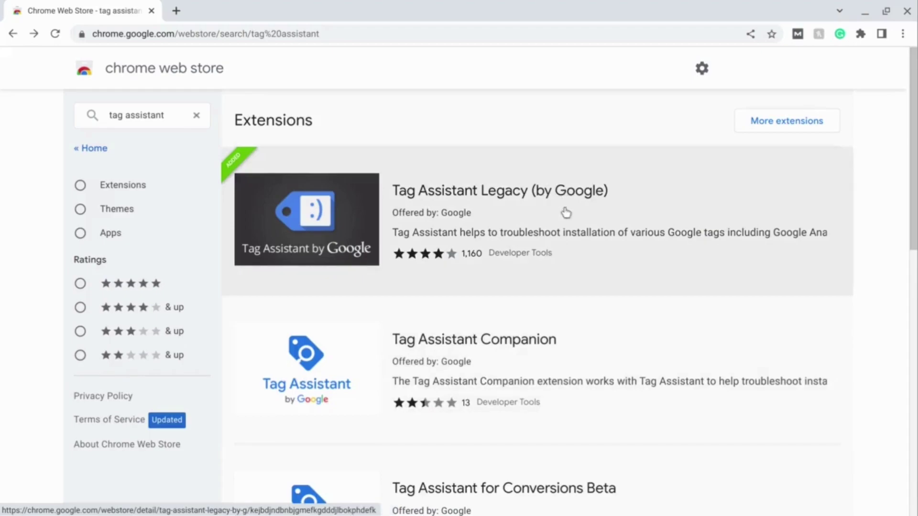
pyautogui.click(566, 213)
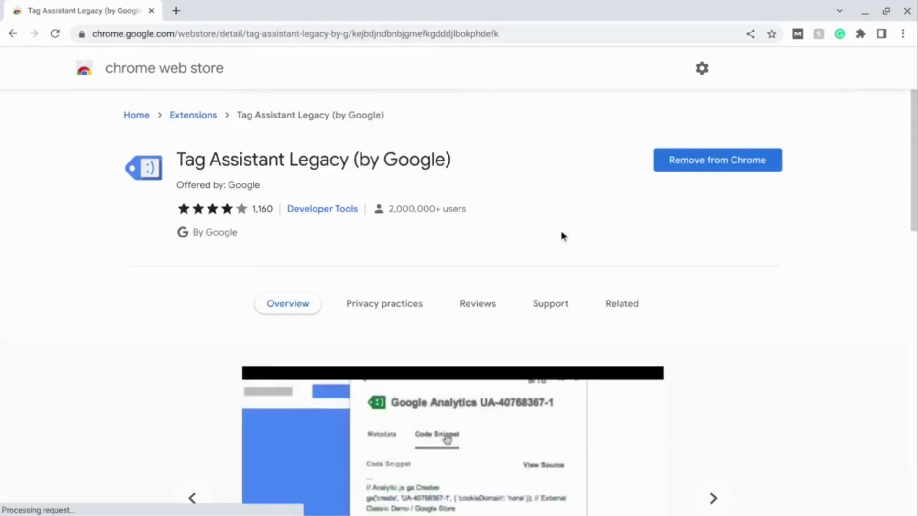
pyautogui.scroll(-3, 563, 235)
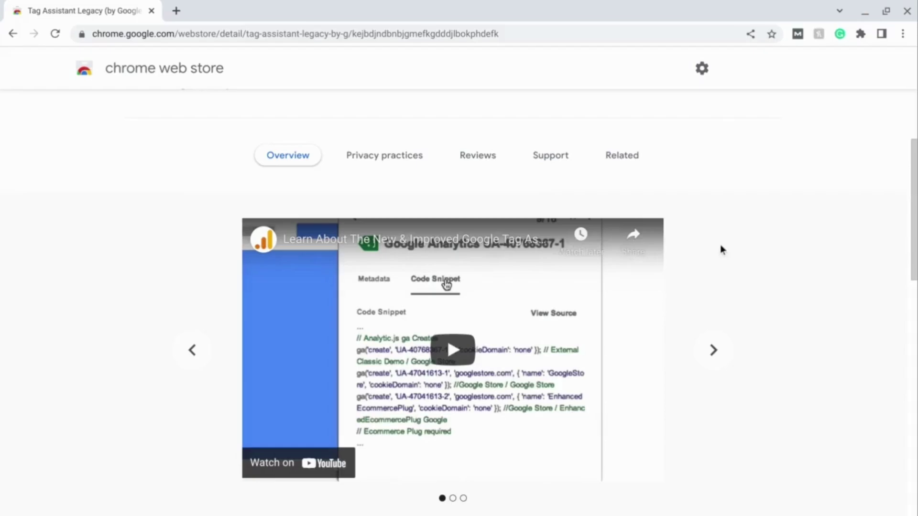
pyautogui.scroll(-7, 720, 246)
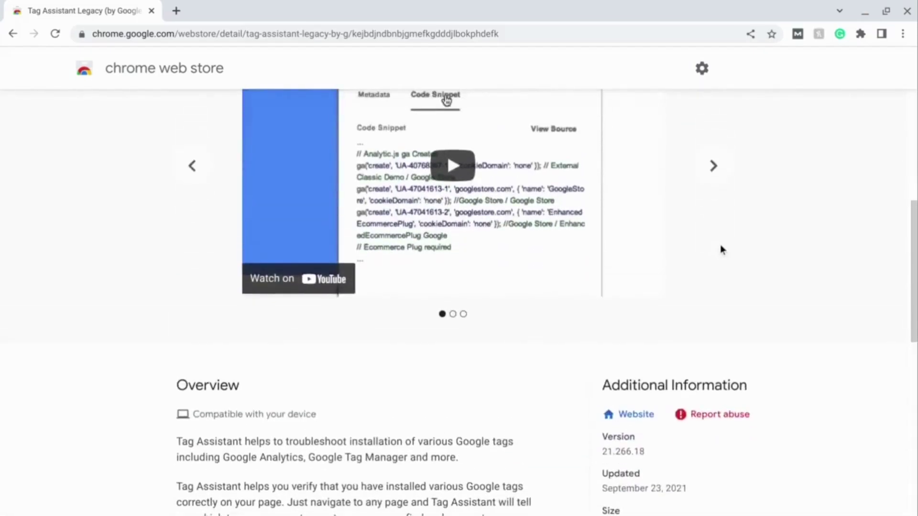
pyautogui.scroll(-2, 720, 244)
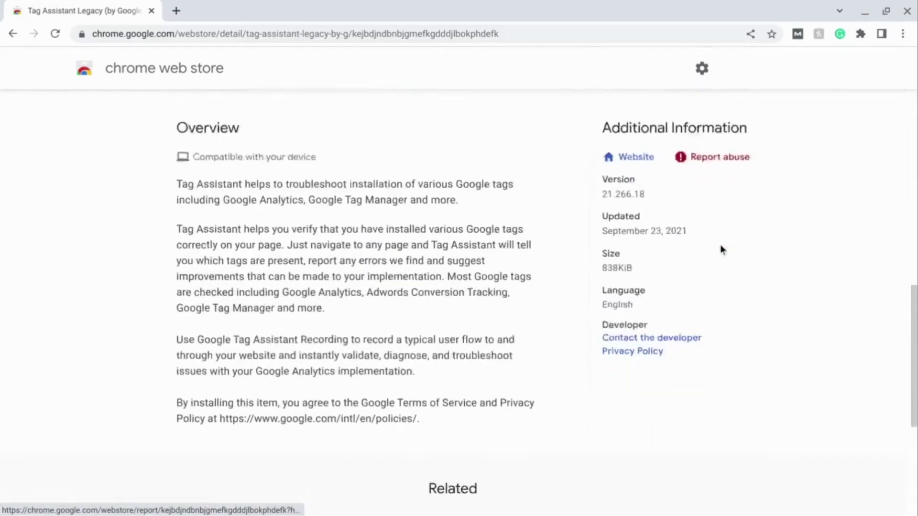
pyautogui.scroll(10, 602, 306)
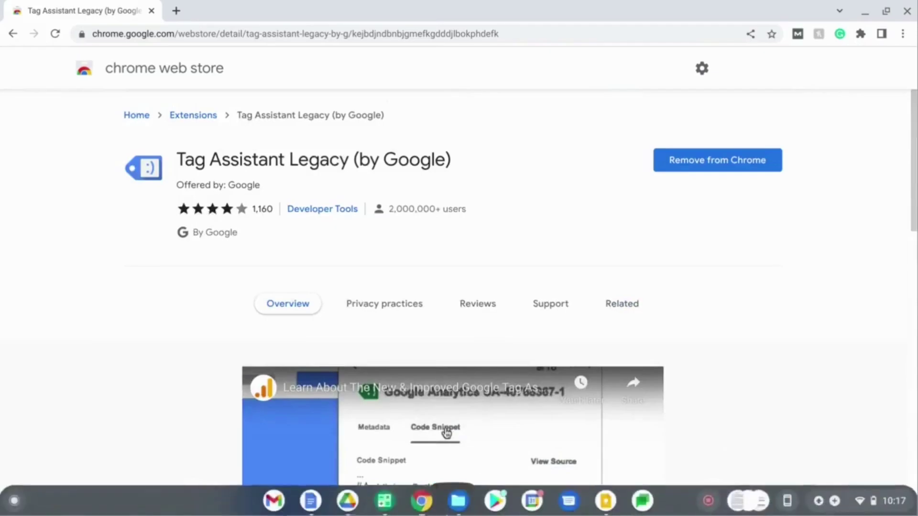
# Step: Open the live Growth Learner Analytics site in a new tab via the admin bar's Visit Site link
pyautogui.click(422, 501)
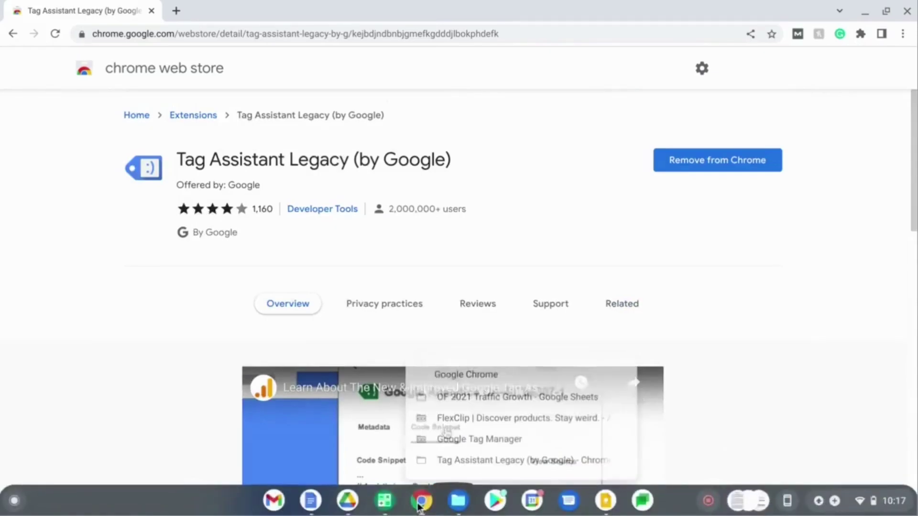
pyautogui.click(492, 438)
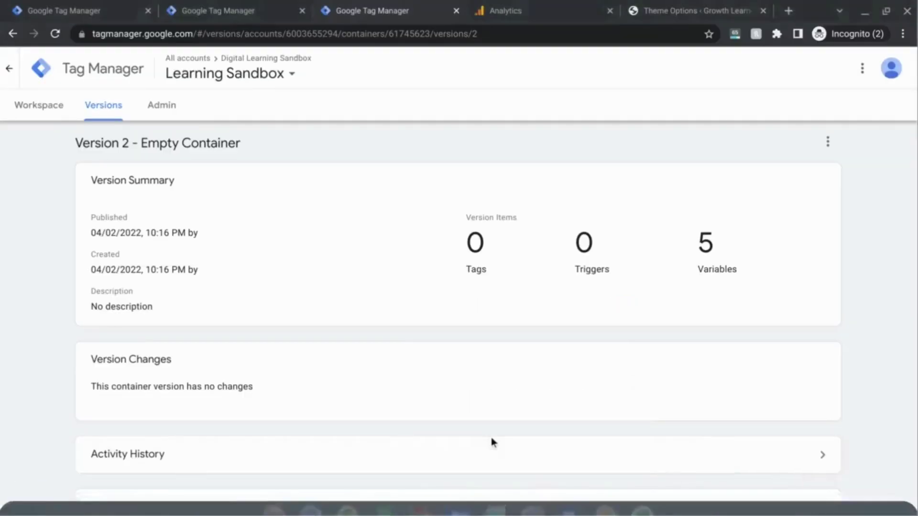
pyautogui.click(659, 13)
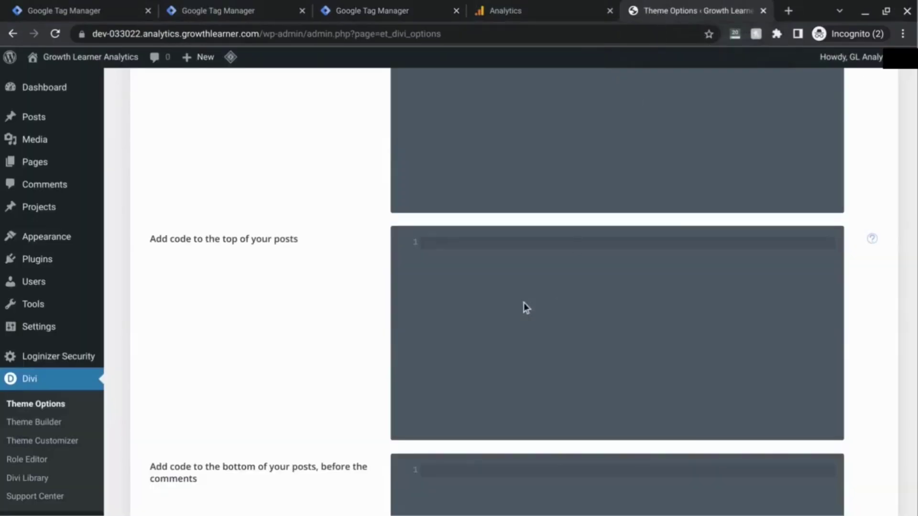
pyautogui.scroll(10, 265, 249)
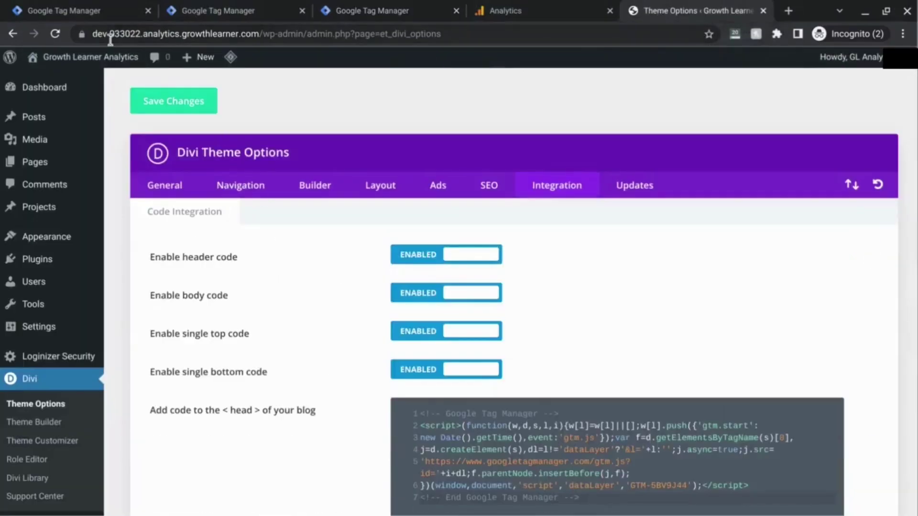
pyautogui.moveTo(86, 57)
pyautogui.rightClick(81, 83)
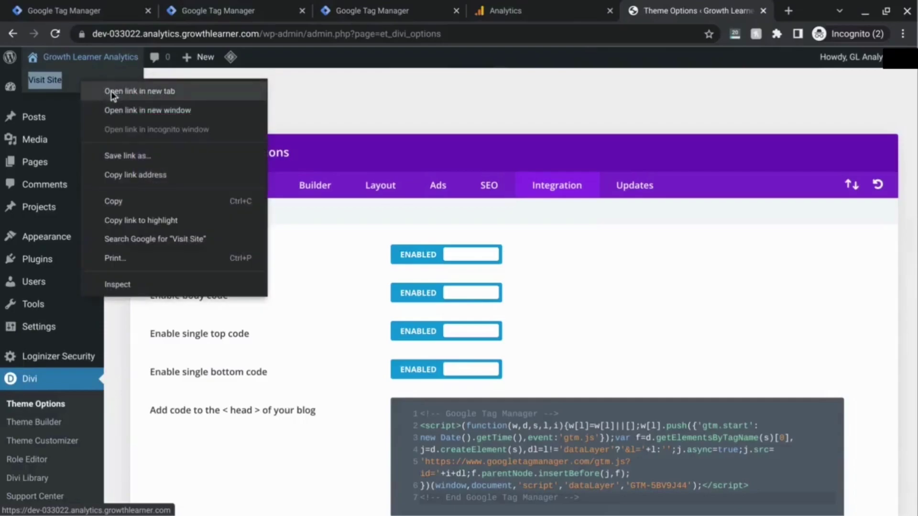
pyautogui.click(111, 91)
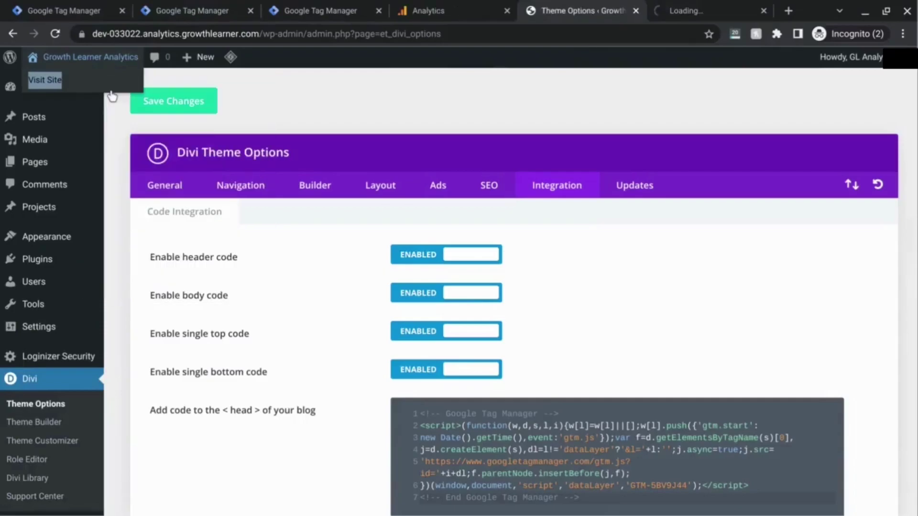
pyautogui.click(693, 11)
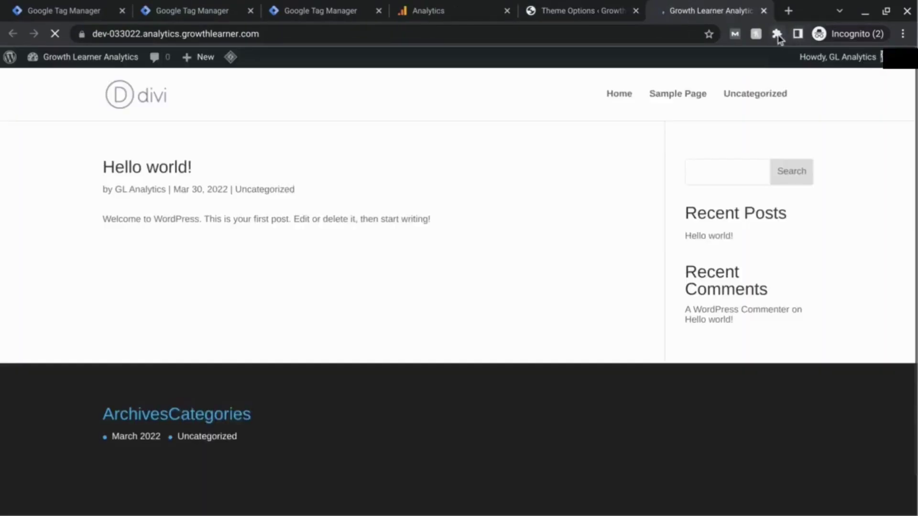
# Step: Enable Tag Assistant Legacy for the live site's tab
pyautogui.click(776, 34)
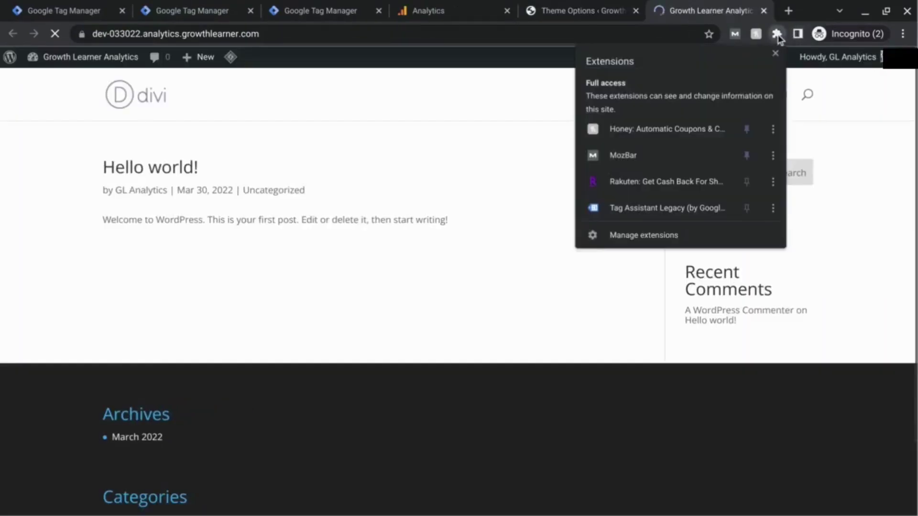
pyautogui.click(659, 211)
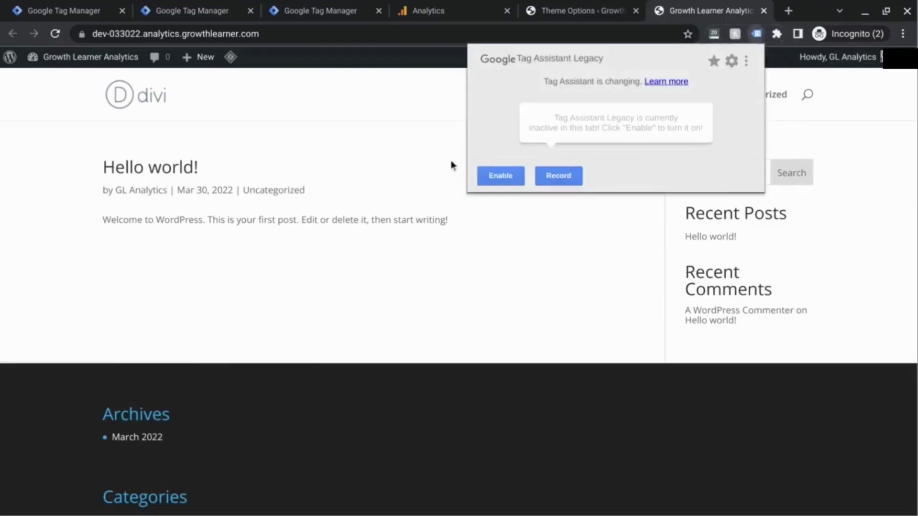
pyautogui.click(493, 176)
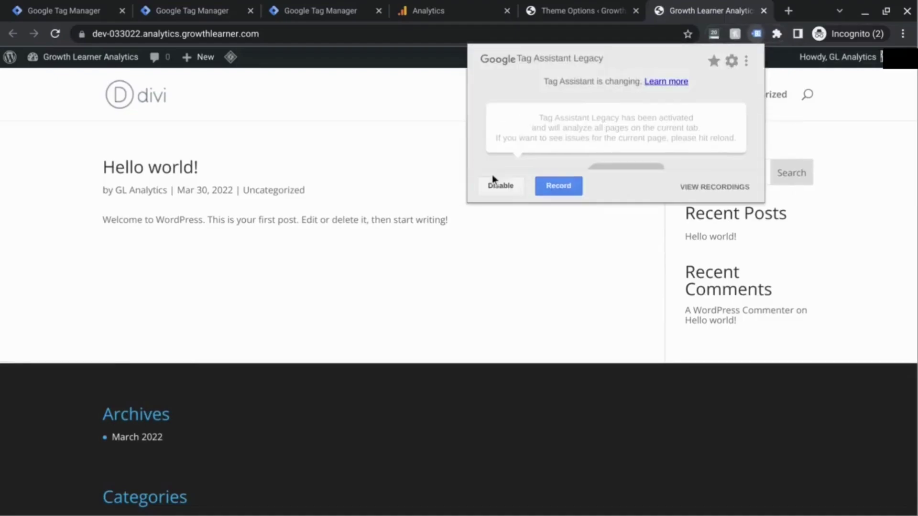
pyautogui.click(568, 242)
# Step: Reload the site and confirm Tag Assistant finds one tag: Google Tag Manager GTM-5BV9J44
pyautogui.click(54, 34)
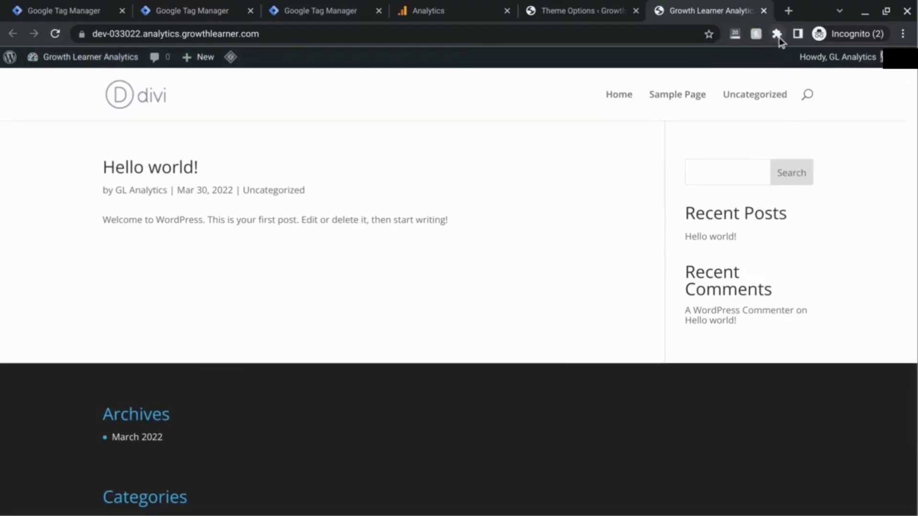
pyautogui.click(778, 34)
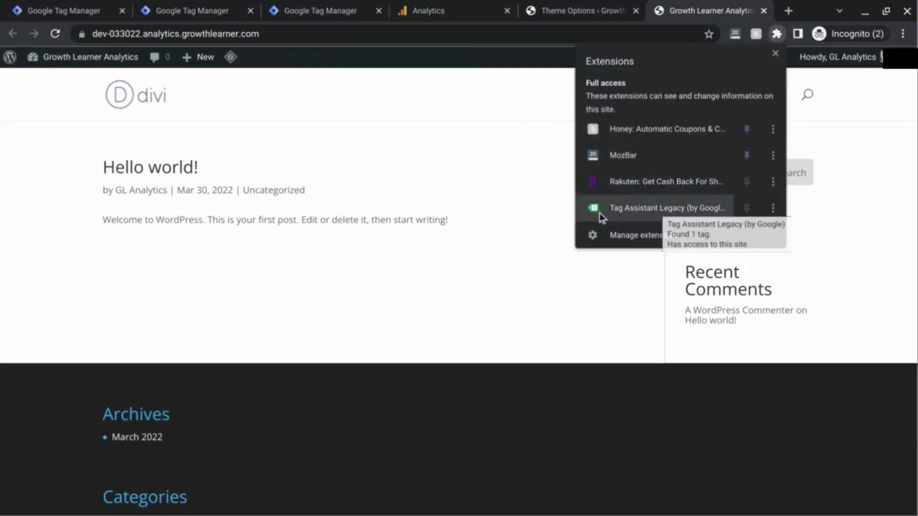
pyautogui.click(626, 208)
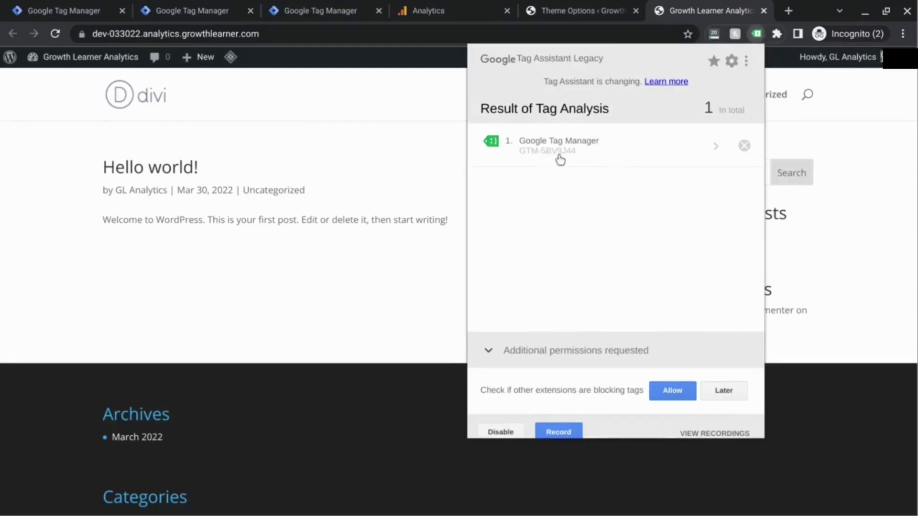
# Step: Recheck Tag Assistant's GTM-5BV9J44 result on the site, then return to the Learning Sandbox workspace overview
pyautogui.click(297, 12)
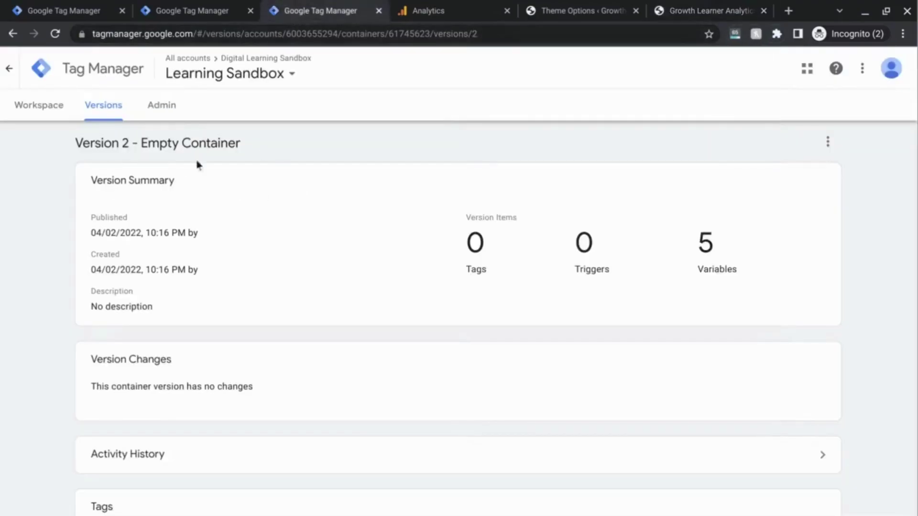
pyautogui.click(48, 114)
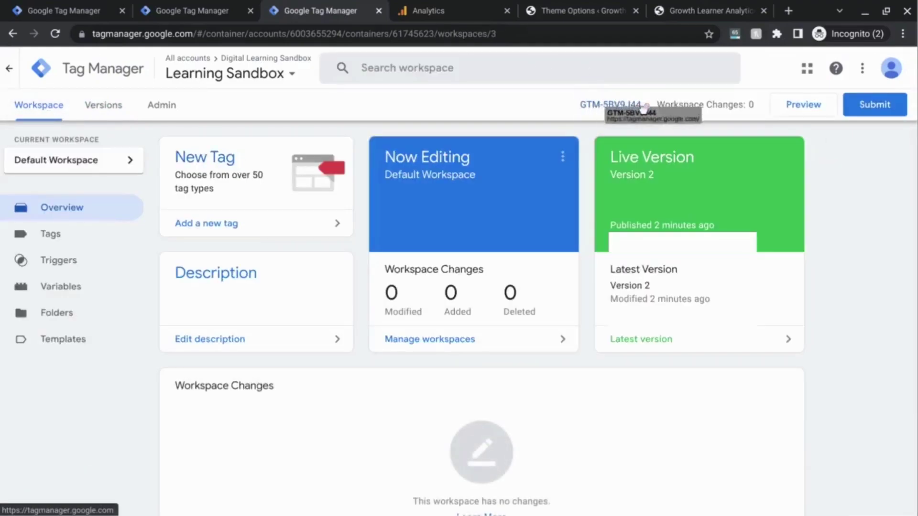
pyautogui.click(687, 11)
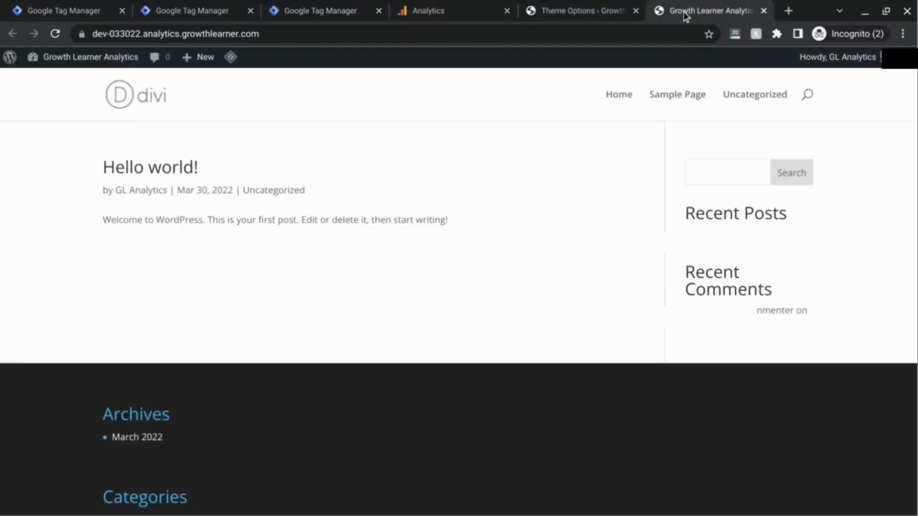
pyautogui.click(777, 34)
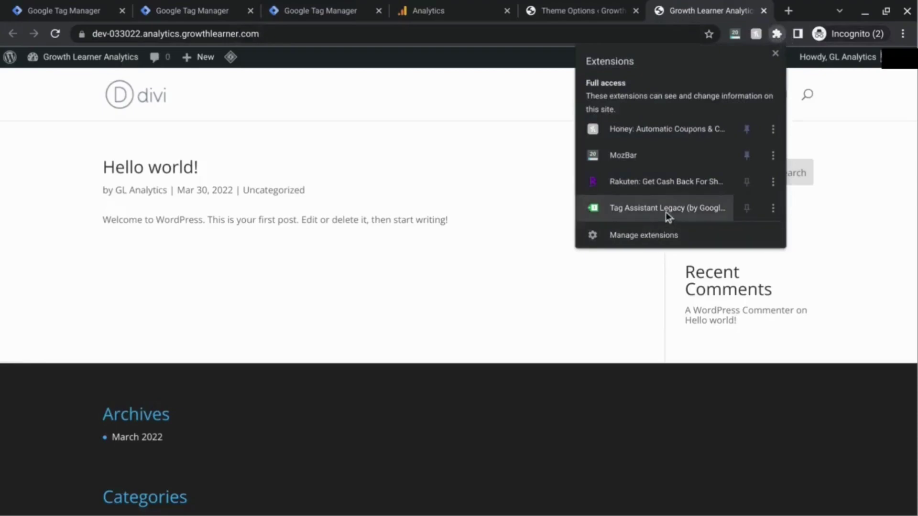
pyautogui.click(665, 211)
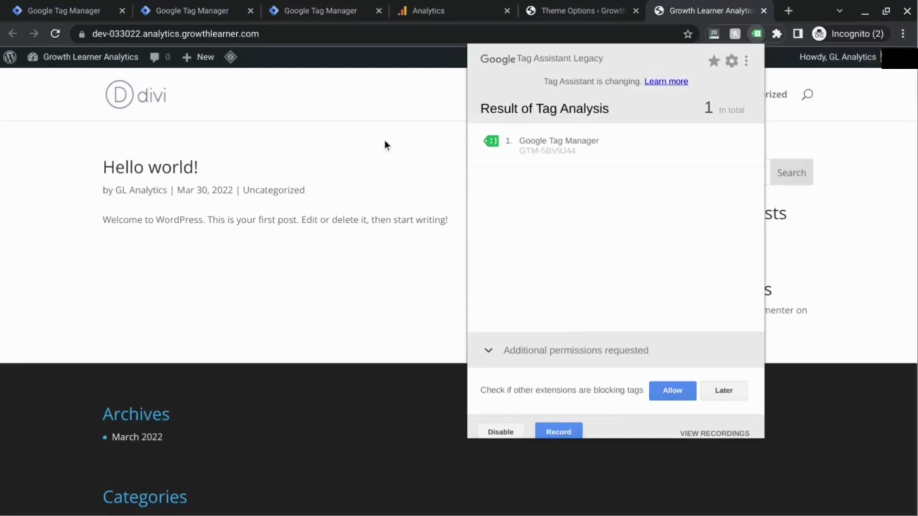
pyautogui.click(390, 79)
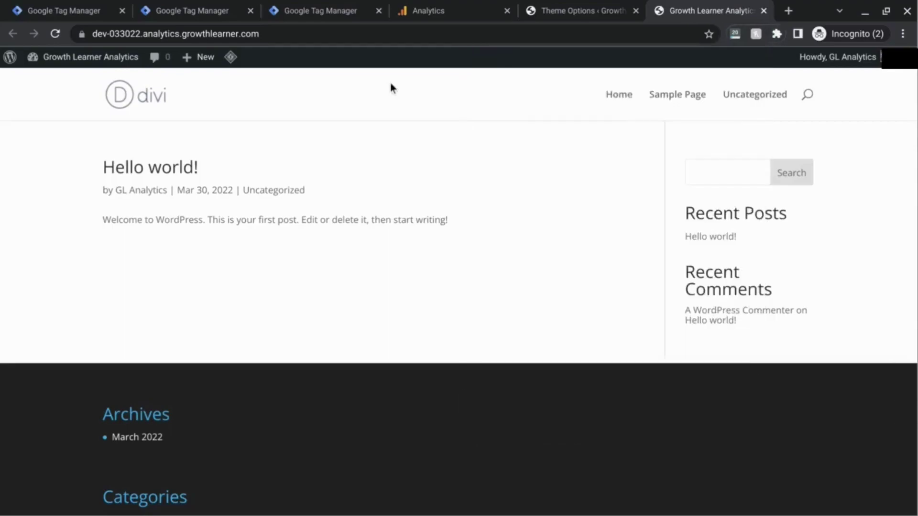
pyautogui.moveTo(731, 514)
pyautogui.click(304, 11)
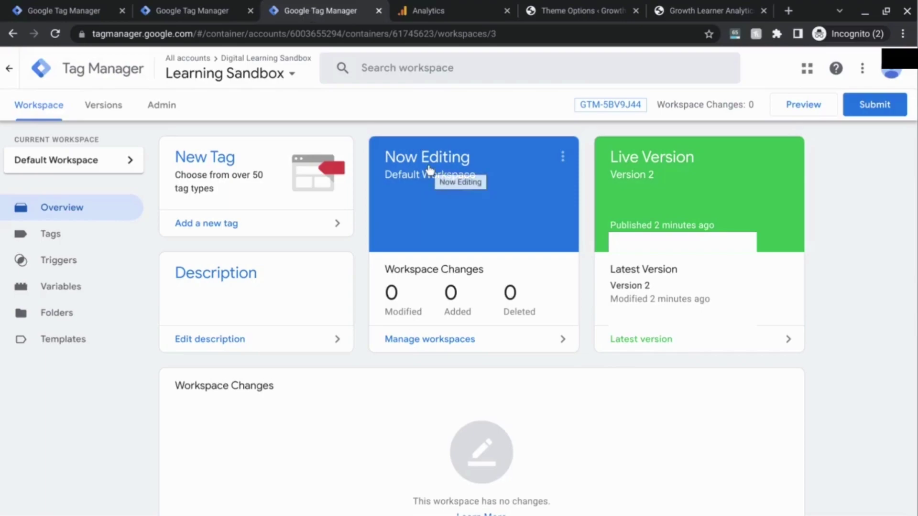